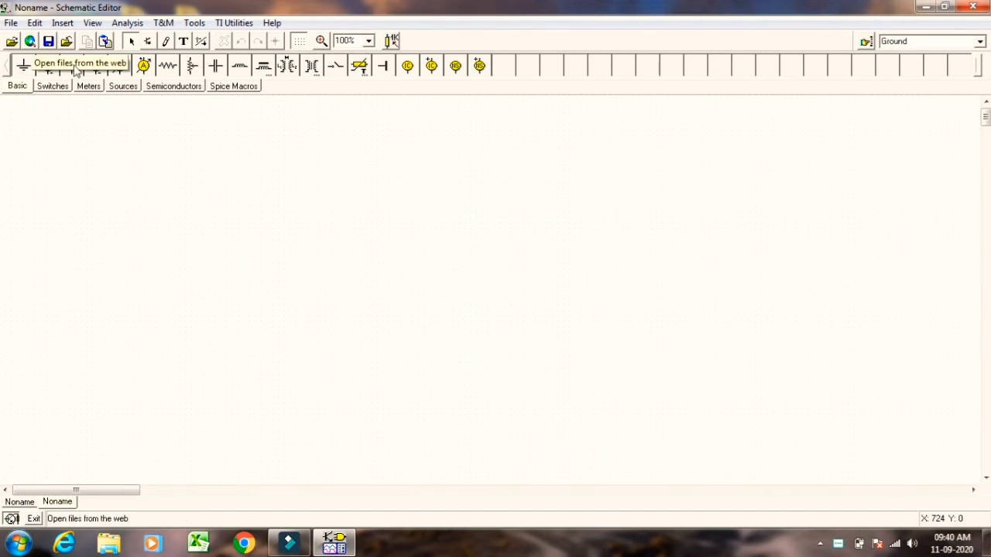
# Place an operational amplifier near the middle of the blank schematic.
pyautogui.click(180, 89)
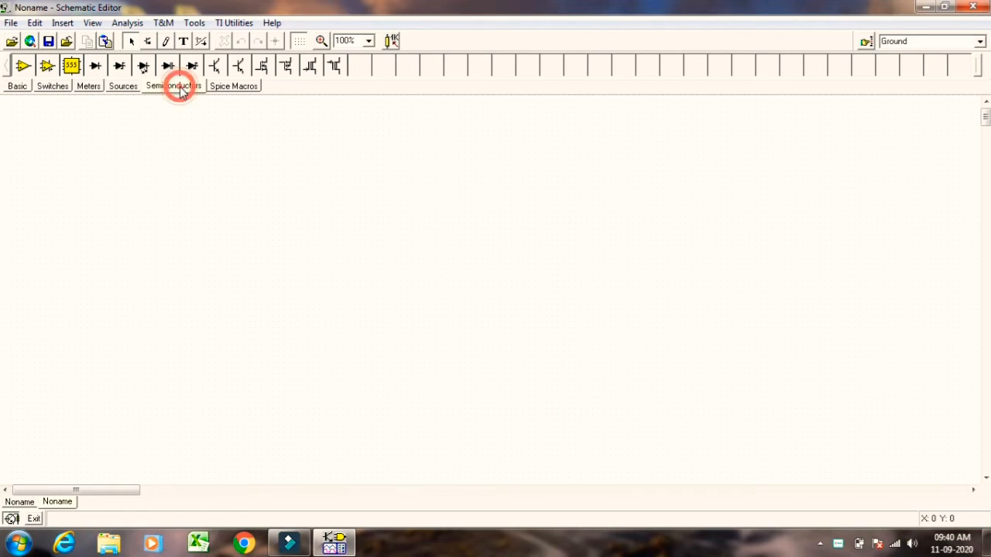
pyautogui.click(48, 69)
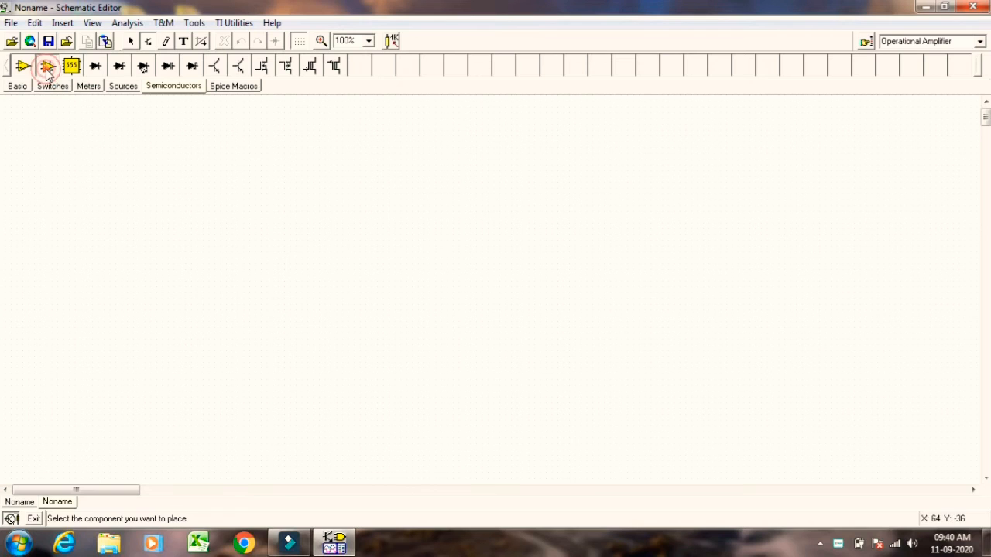
pyautogui.click(355, 264)
pyautogui.click(359, 264)
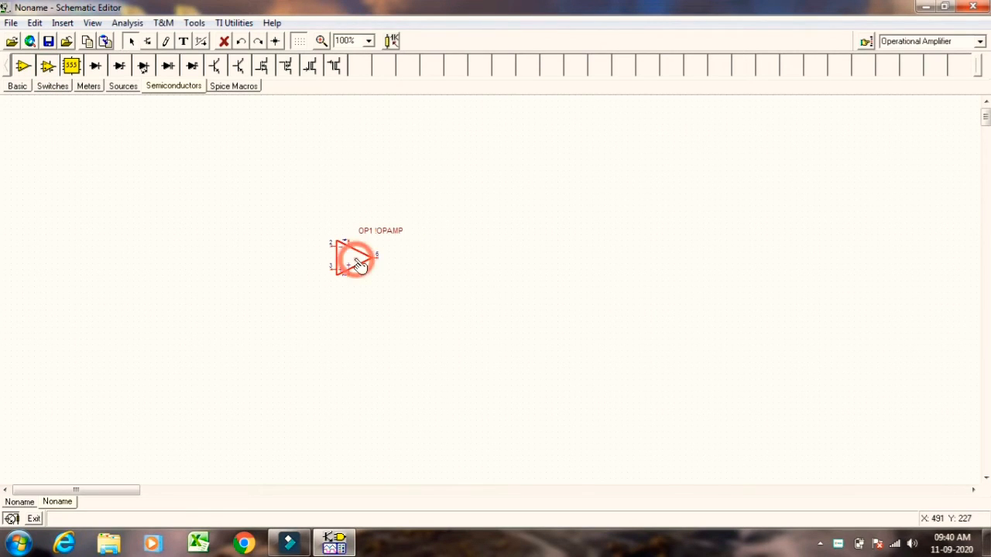
pyautogui.click(307, 206)
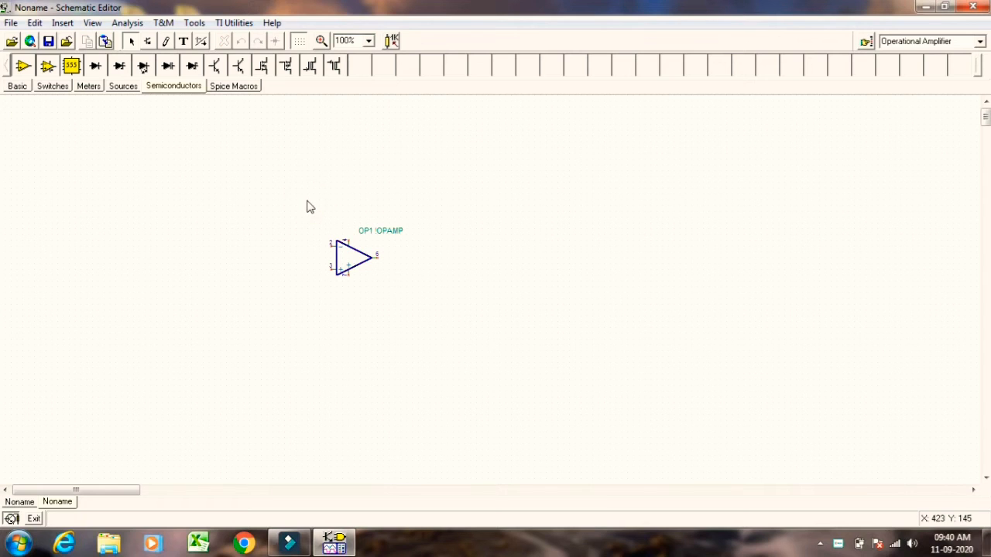
# Place two horizontal resistors, one above the op-amp and one to the left of its inverting input.
pyautogui.click(16, 88)
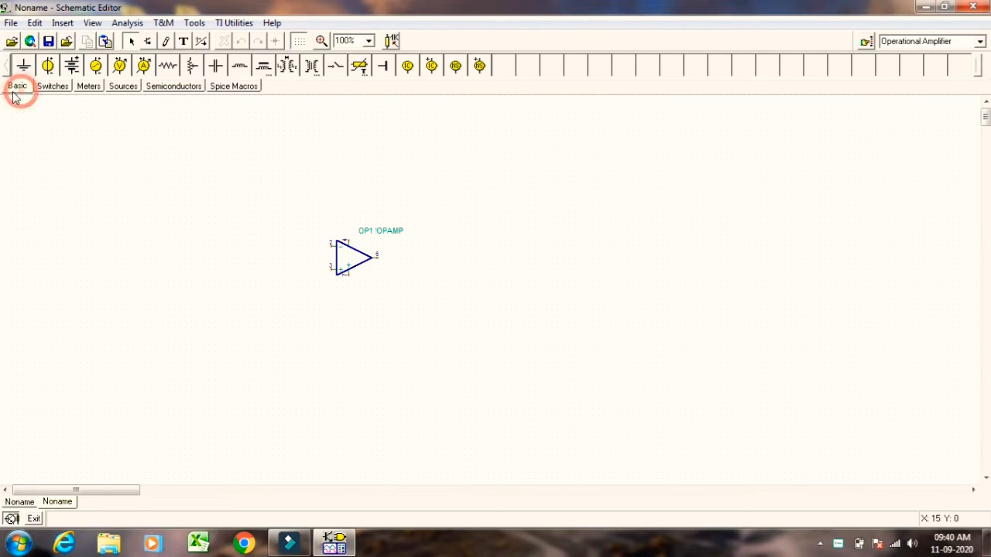
pyautogui.click(168, 70)
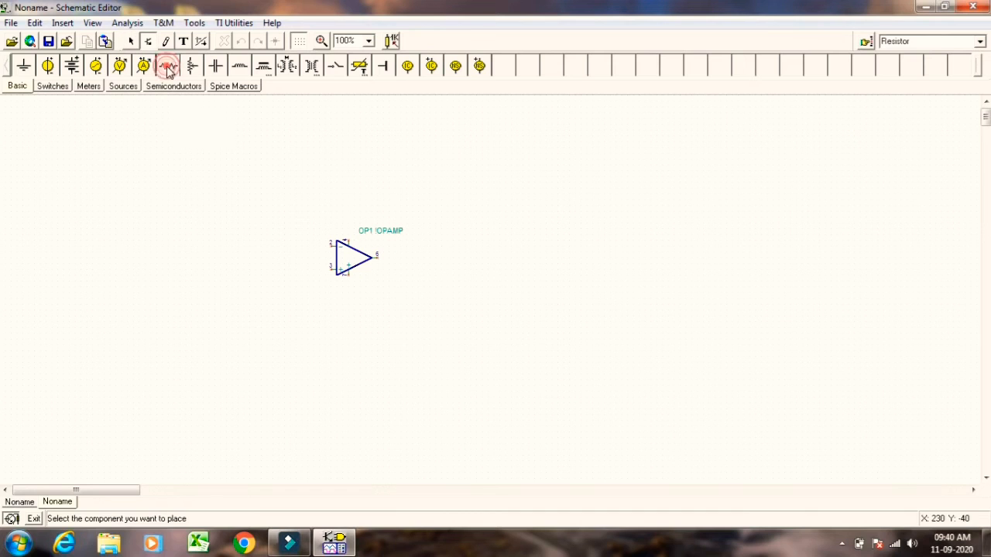
pyautogui.click(340, 162)
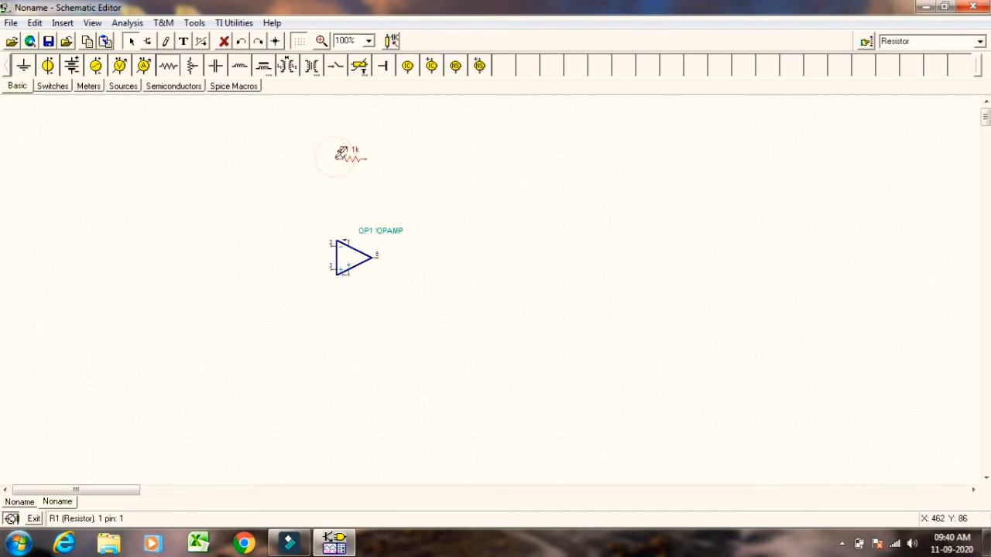
pyautogui.click(168, 65)
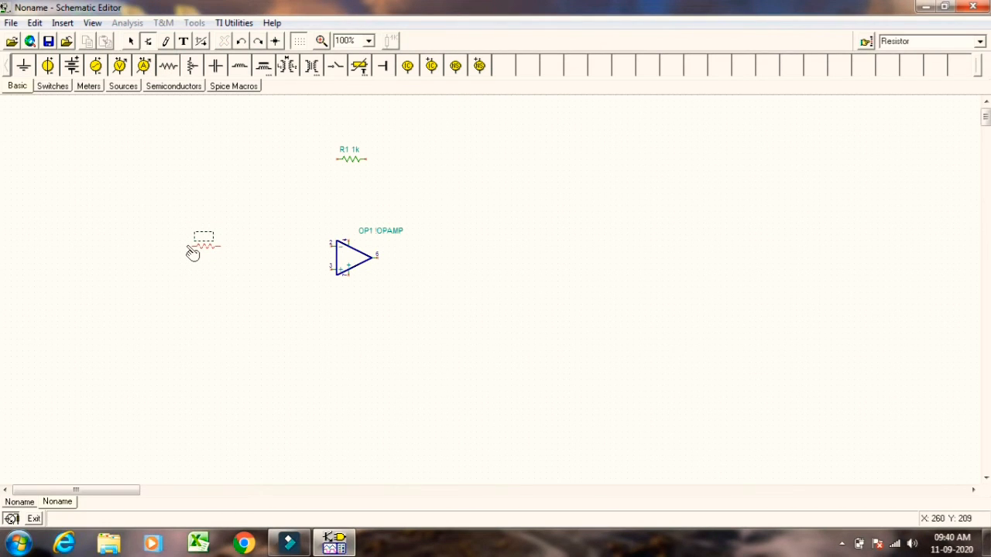
pyautogui.click(192, 252)
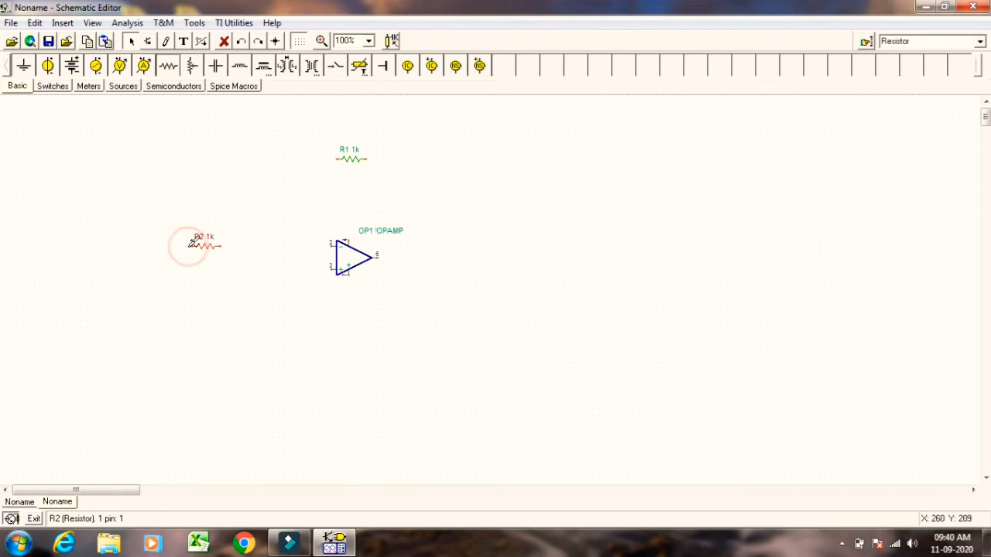
# Place a voltage generator below and left of R2 with a ground beneath it, and another ground near the op-amp's non-inverting input.
pyautogui.click(96, 68)
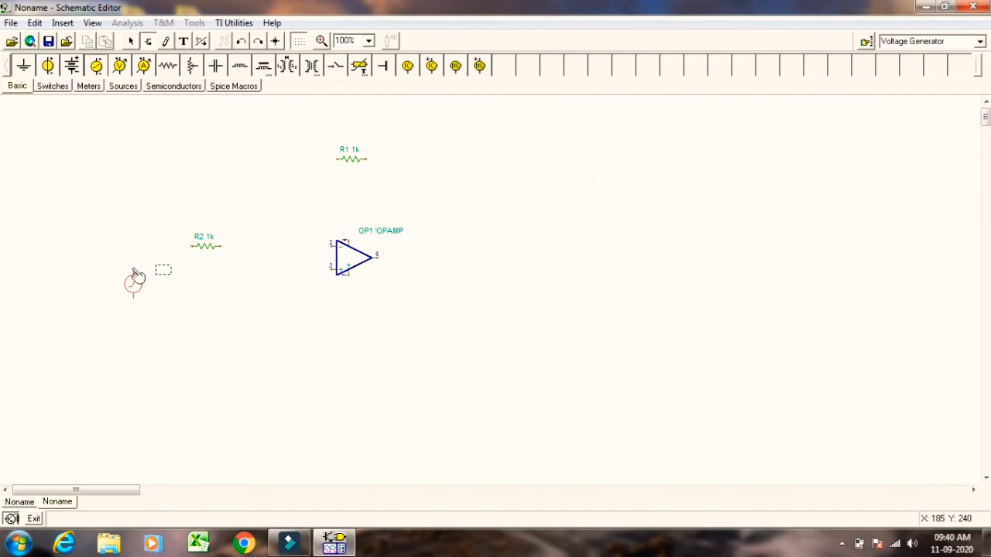
pyautogui.click(135, 275)
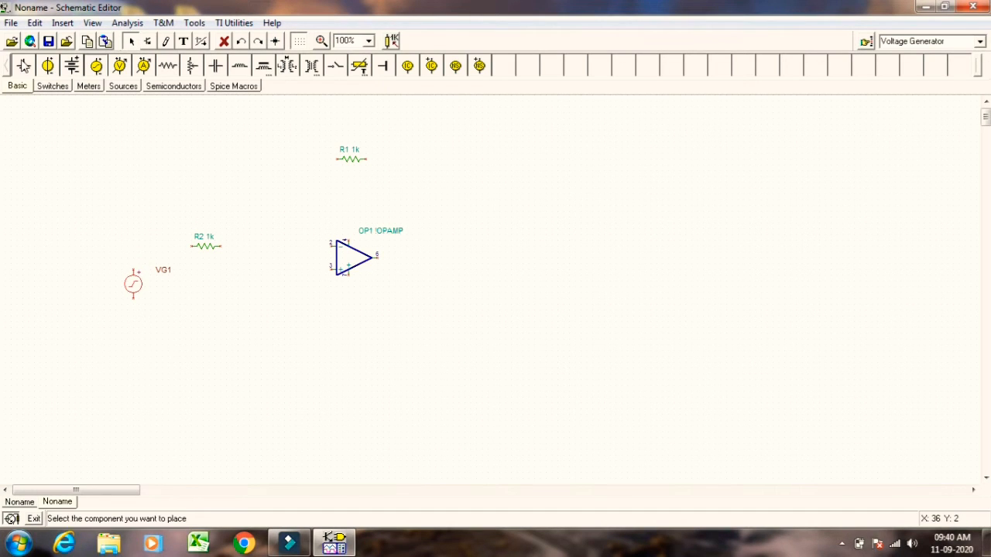
pyautogui.click(24, 66)
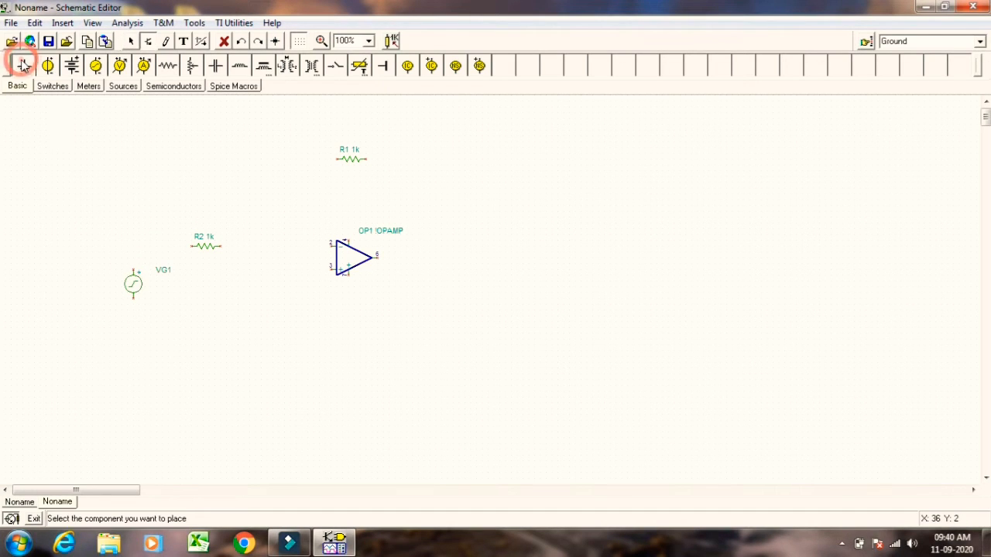
pyautogui.click(136, 334)
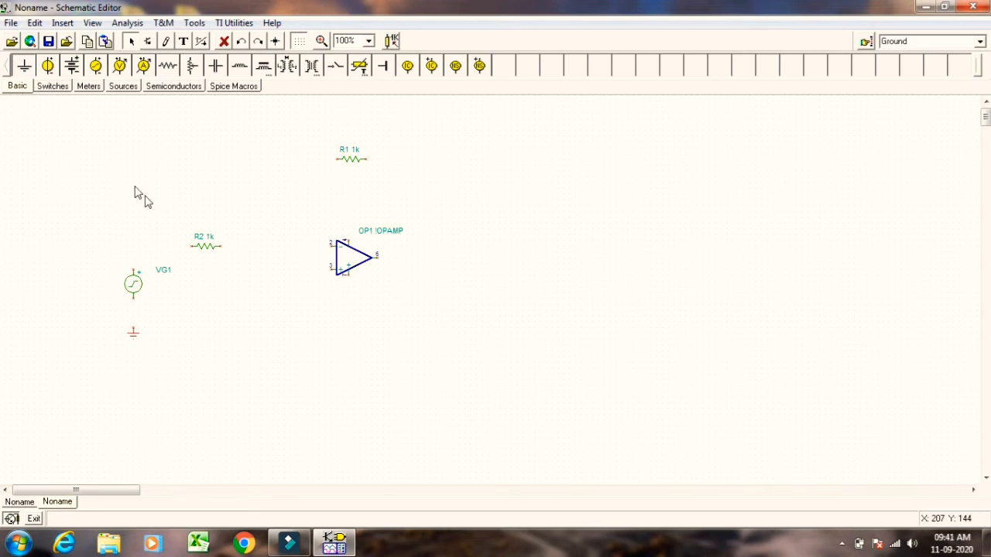
pyautogui.click(24, 67)
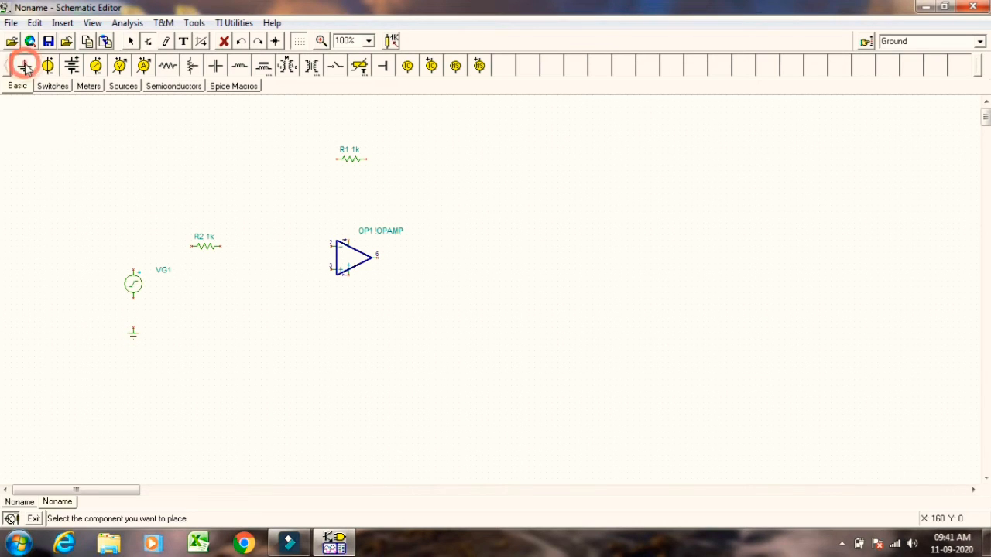
pyautogui.click(292, 300)
# Place one battery above the op-amp and one below it, and add a ground just below and right of the lower battery.
pyautogui.click(71, 67)
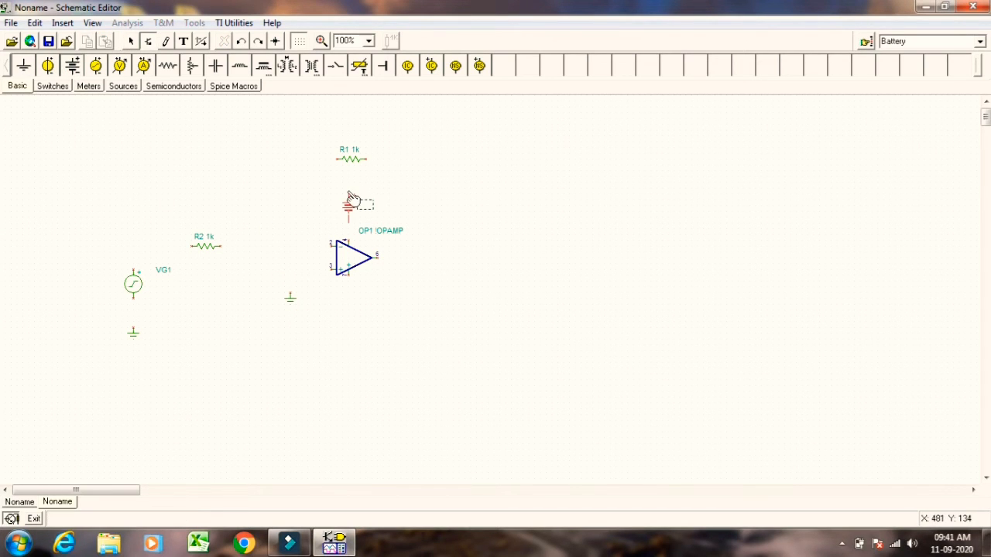
pyautogui.click(349, 193)
pyautogui.click(72, 66)
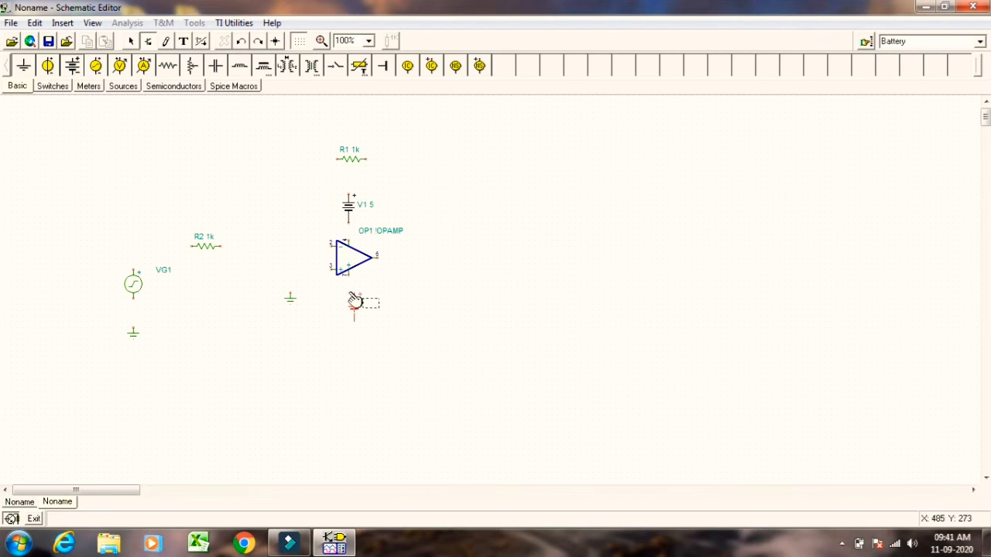
pyautogui.click(350, 299)
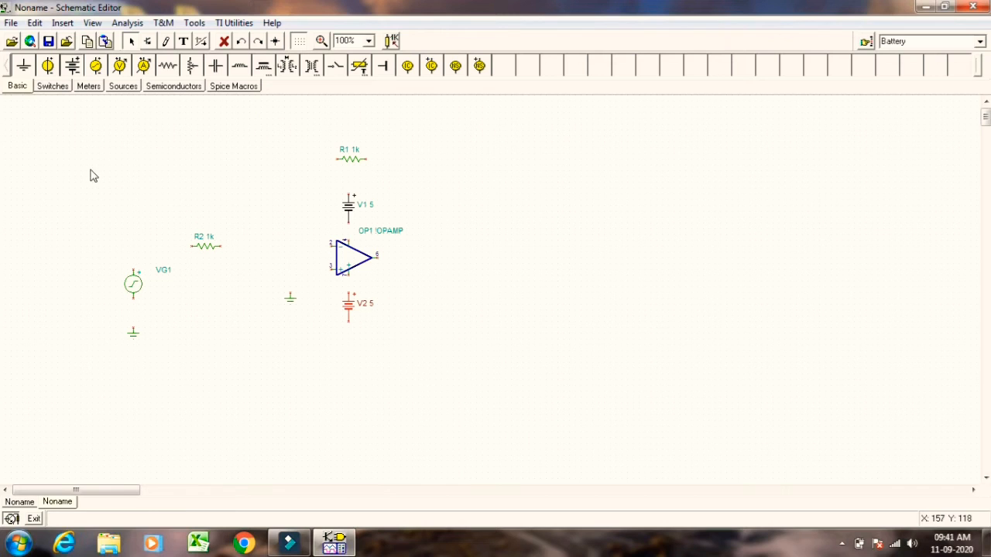
pyautogui.click(22, 67)
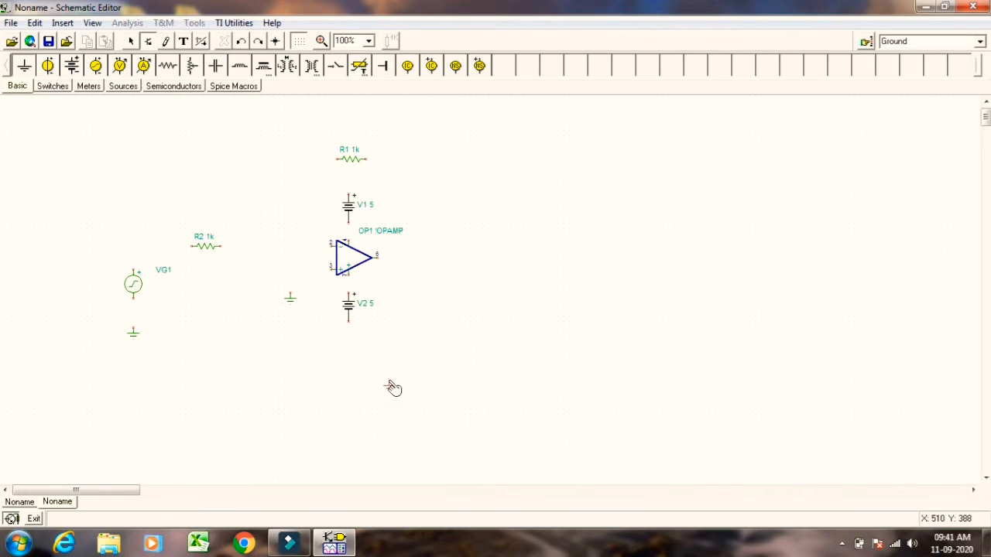
pyautogui.click(379, 342)
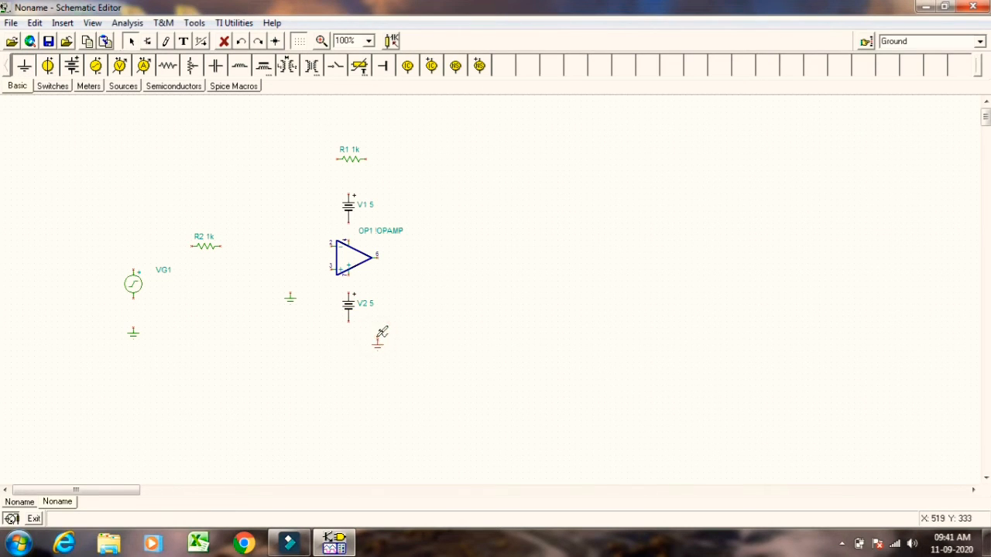
# Place a third resistor to the right of the lower battery, below the op-amp's output level.
pyautogui.click(170, 67)
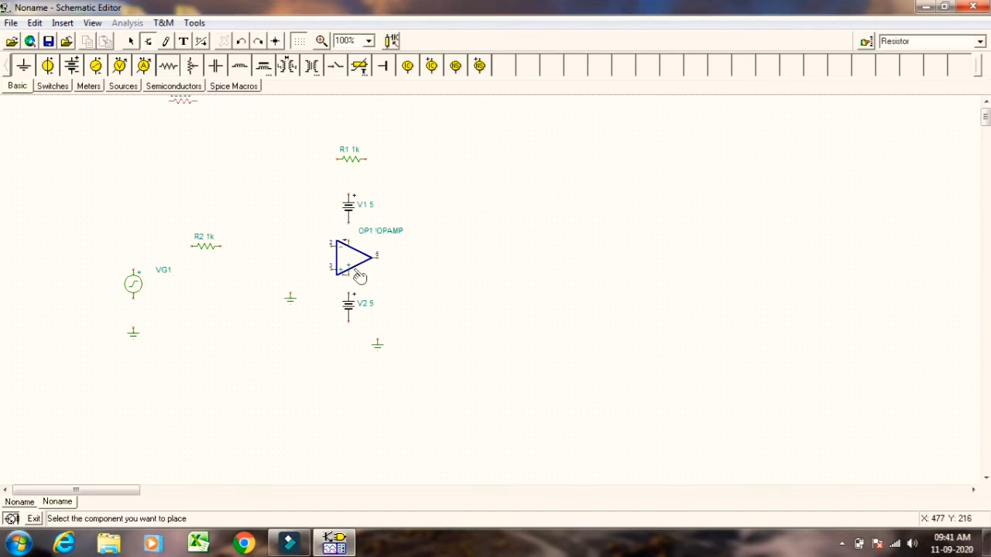
pyautogui.click(468, 320)
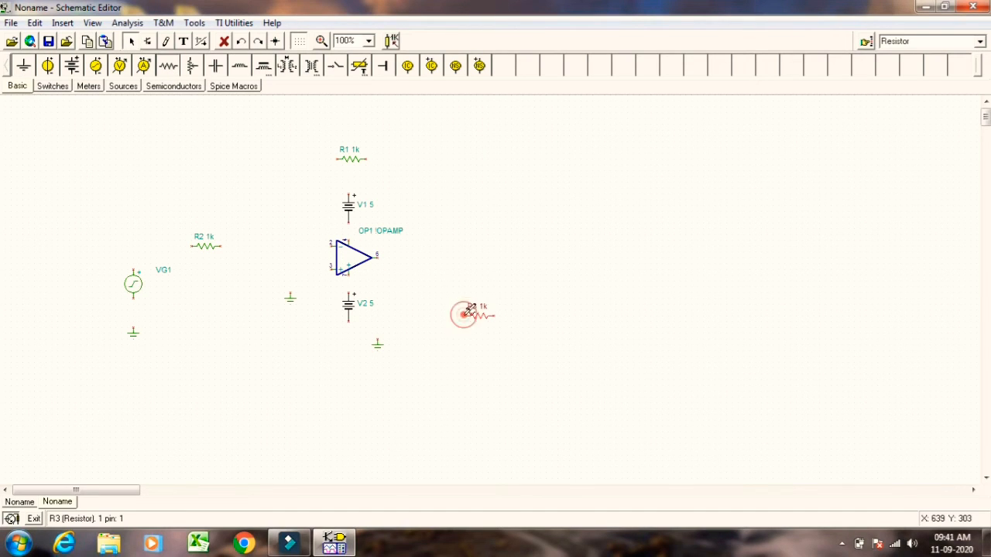
pyautogui.click(542, 266)
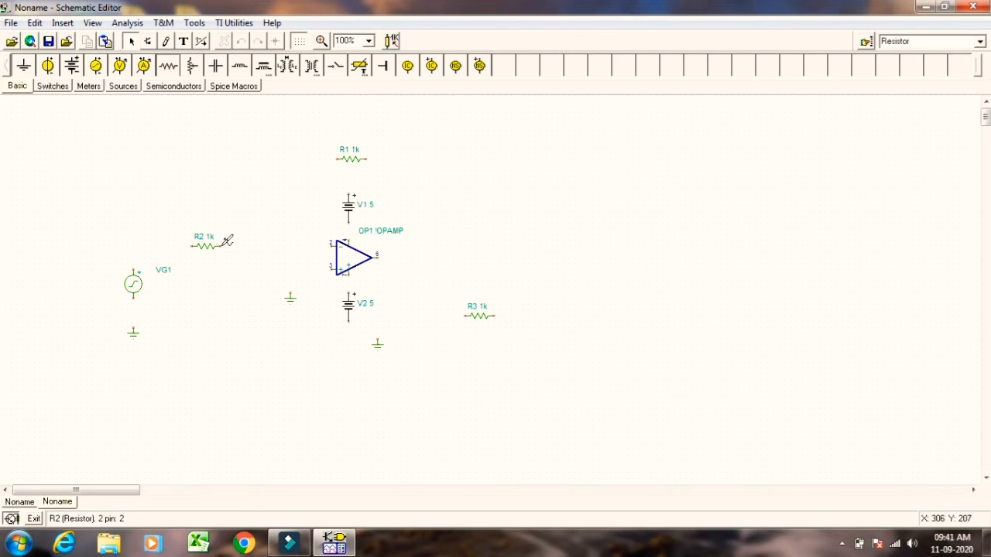
# Wire the op-amp's inverting input to R1 and through R2 to VG1, and ground both VG1 and the non-inverting input.
pyautogui.moveTo(222, 246); pyautogui.dragTo(331, 246)
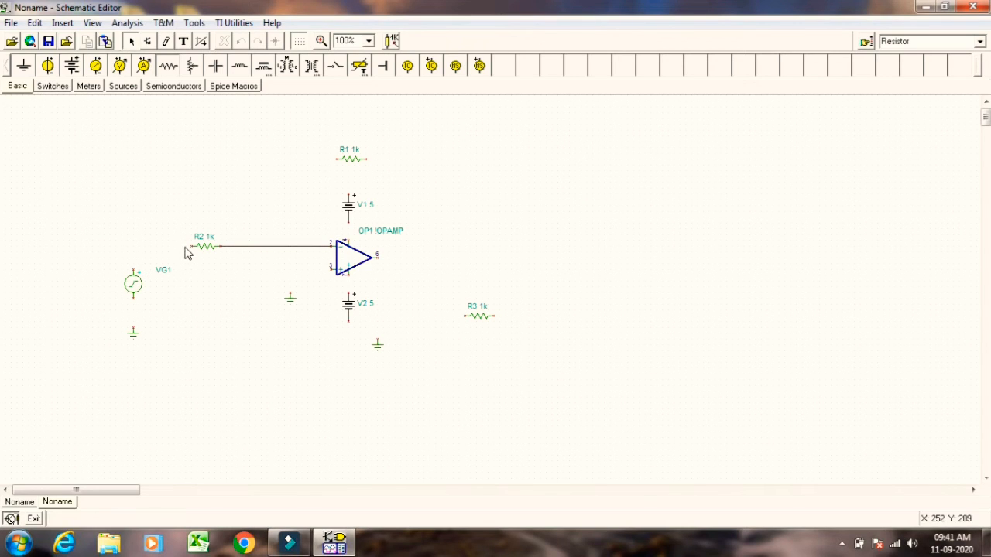
pyautogui.moveTo(195, 241); pyautogui.dragTo(134, 332)
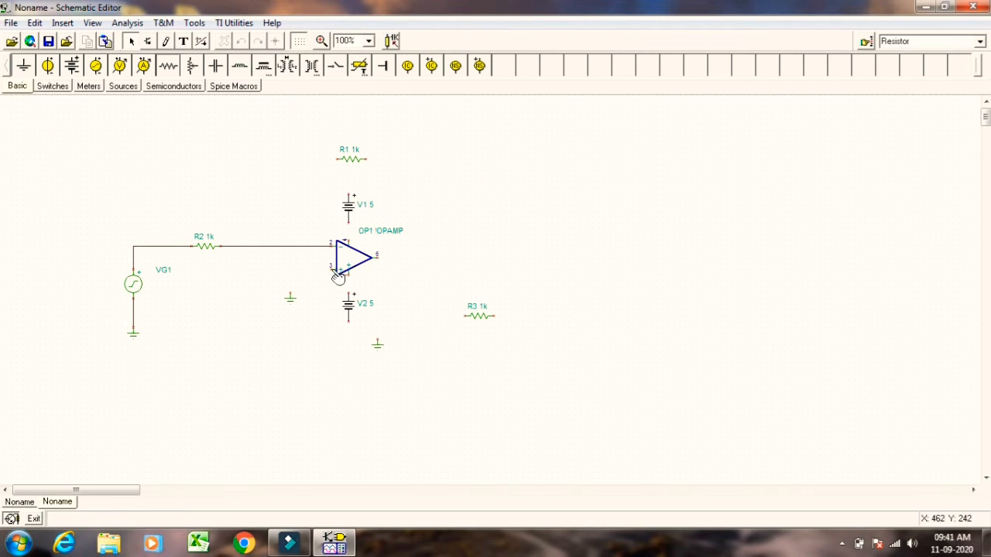
pyautogui.moveTo(335, 268); pyautogui.dragTo(291, 295)
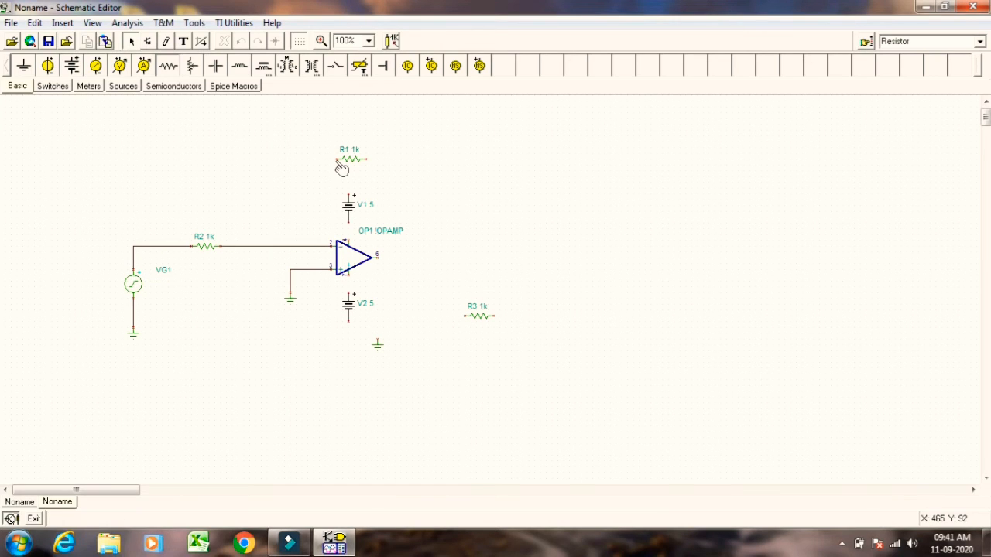
pyautogui.moveTo(338, 156)
pyautogui.mouseDown()
pyautogui.moveTo(302, 156)
pyautogui.moveTo(286, 246)
pyautogui.mouseUp()
pyautogui.moveTo(370, 155)
pyautogui.mouseDown()
pyautogui.moveTo(495, 153)
pyautogui.moveTo(503, 258)
pyautogui.mouseUp()
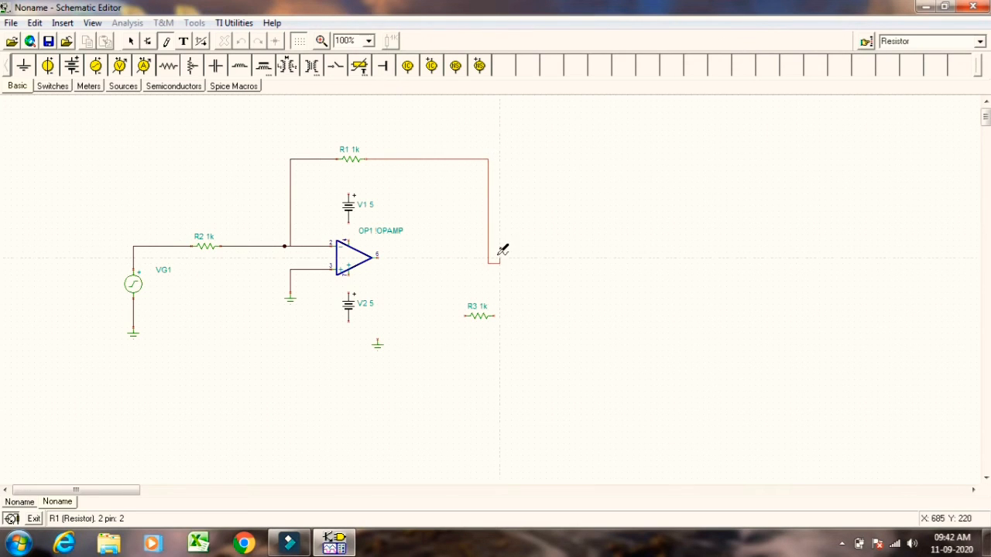
pyautogui.moveTo(492, 248)
pyautogui.mouseDown()
pyautogui.moveTo(448, 257)
pyautogui.moveTo(535, 250)
pyautogui.moveTo(508, 261)
pyautogui.moveTo(492, 199)
pyautogui.mouseUp()
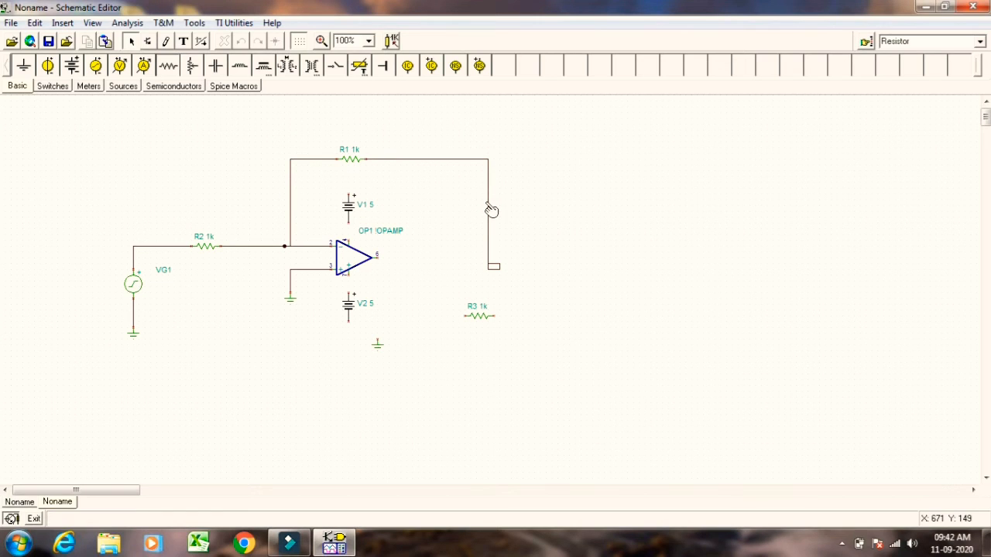
pyautogui.click(491, 209)
pyautogui.press('Delete')
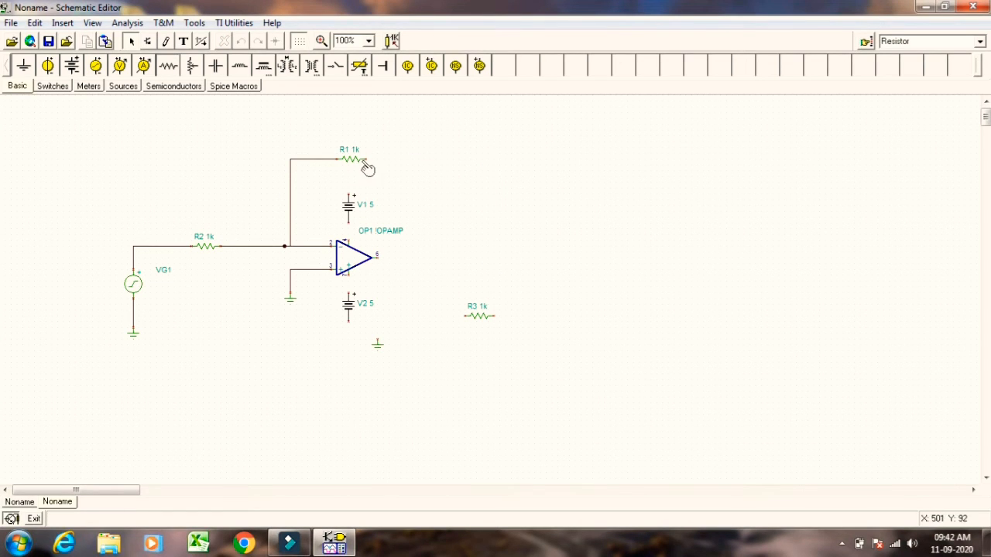
# Wire R1's free end to the op-amp output and straighten the kinked segment beside the output pin.
pyautogui.moveTo(370, 158)
pyautogui.mouseDown()
pyautogui.moveTo(484, 153)
pyautogui.moveTo(497, 254)
pyautogui.moveTo(380, 261)
pyautogui.moveTo(407, 271)
pyautogui.mouseUp()
pyautogui.click(401, 264)
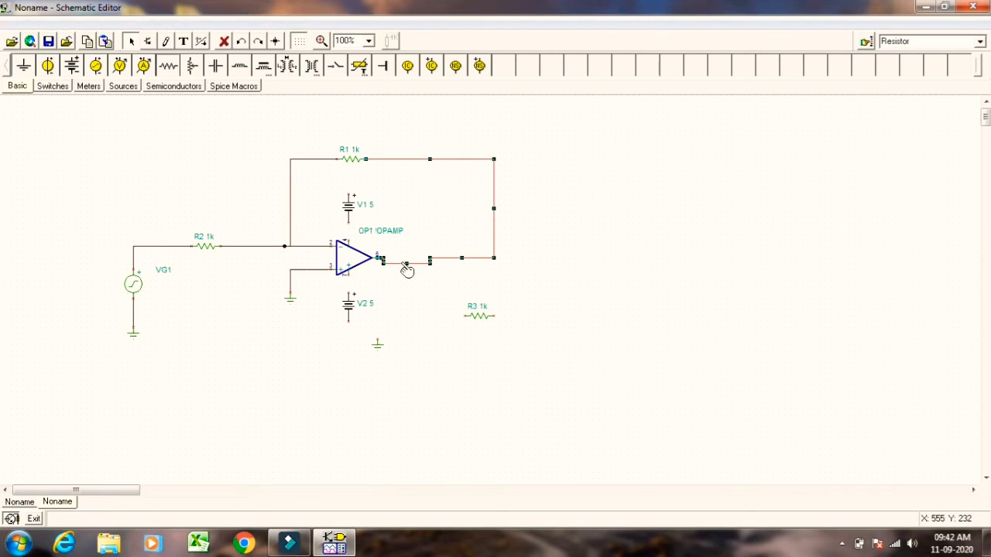
pyautogui.moveTo(405, 264); pyautogui.dragTo(405, 261)
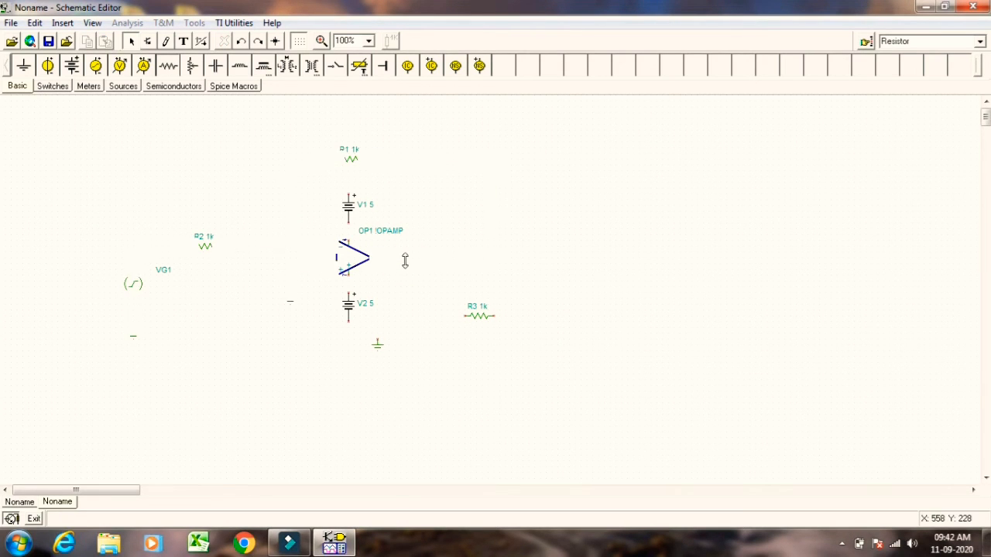
pyautogui.click(406, 264)
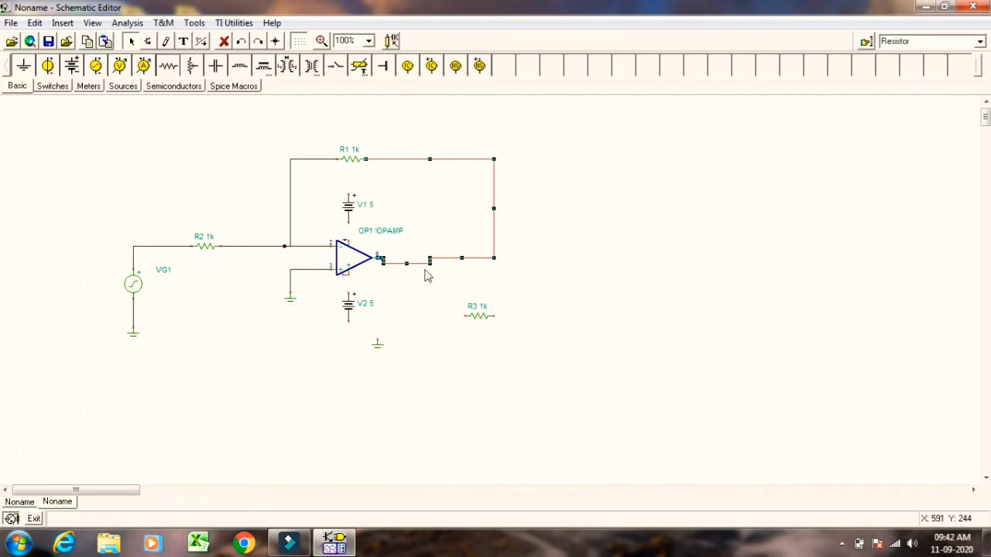
pyautogui.click(406, 264)
pyautogui.click(406, 264)
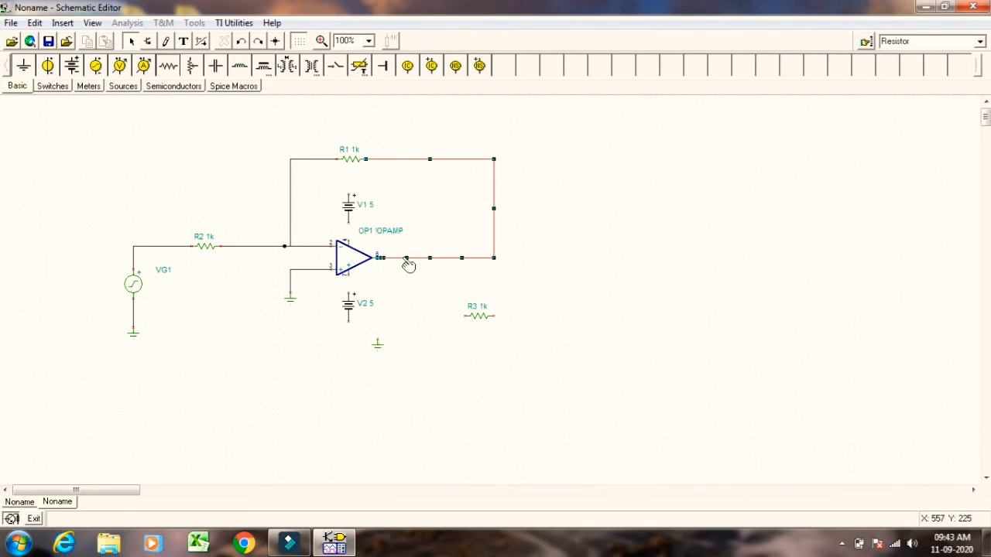
pyautogui.click(574, 259)
# Rotate resistor R3 to vertical and move it up beneath the feedback wire at the op-amp output.
pyautogui.click(474, 318)
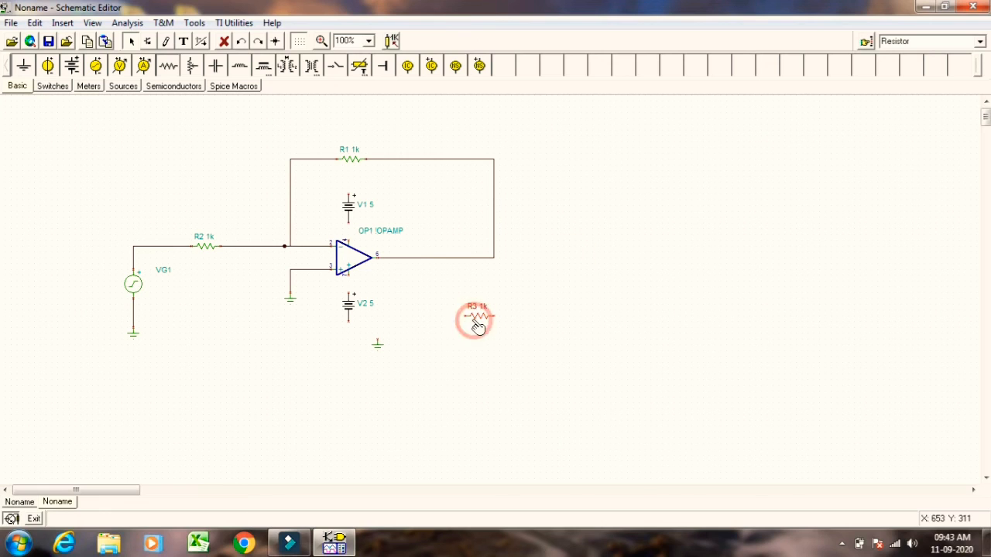
pyautogui.hotkey('ctrl', 'r')
pyautogui.moveTo(478, 328); pyautogui.dragTo(480, 296)
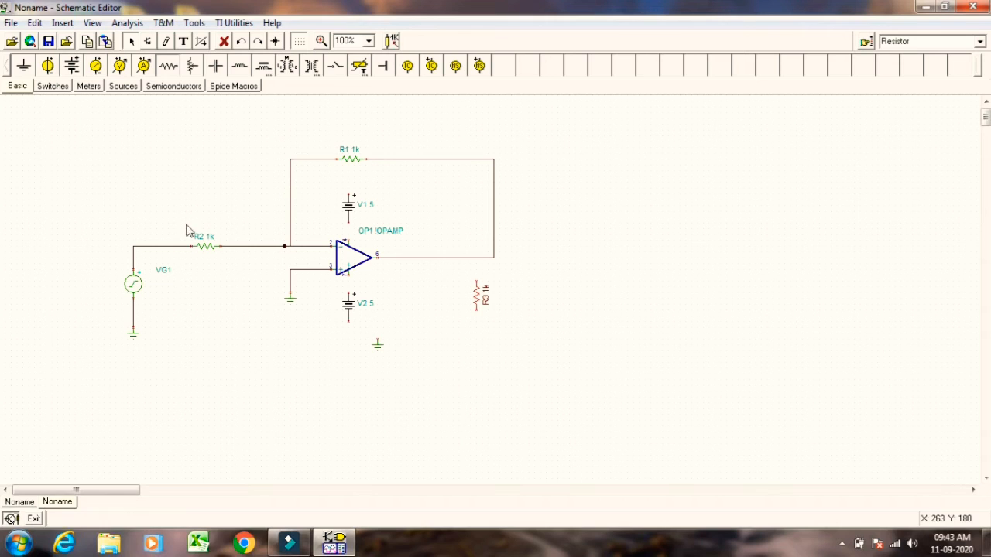
# Place a ground beneath R3 and wire batteries V1 and V2 to the op-amp's two supply pins.
pyautogui.click(23, 66)
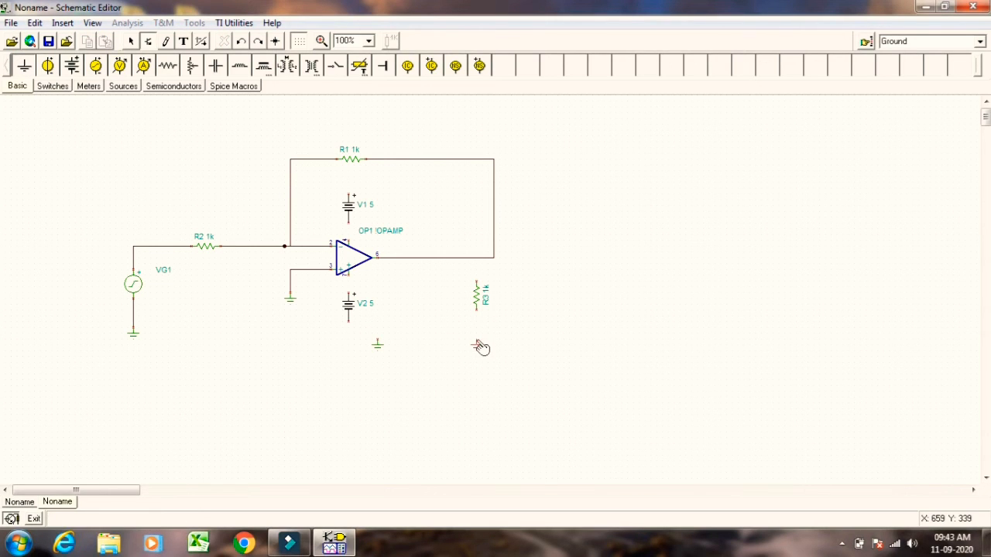
pyautogui.click(477, 345)
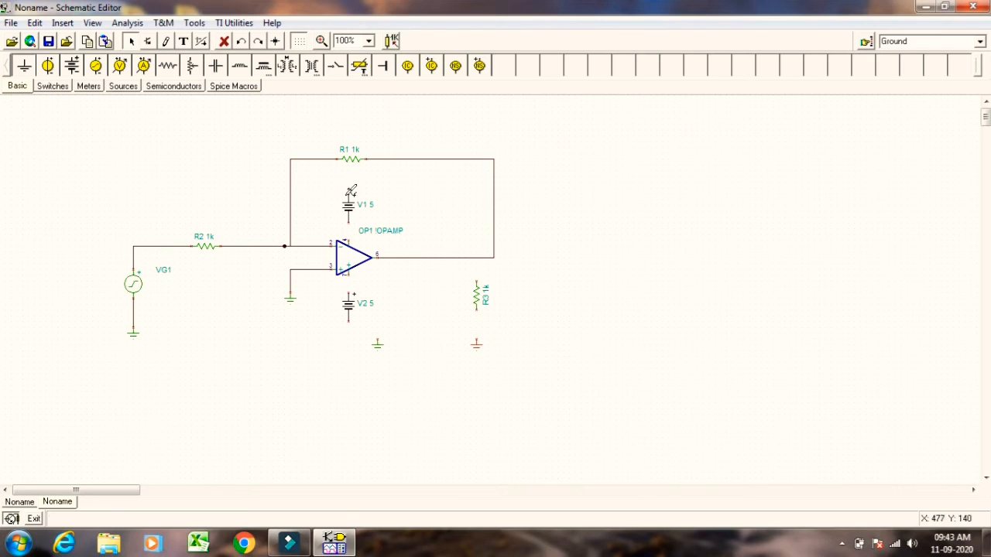
pyautogui.click(349, 222)
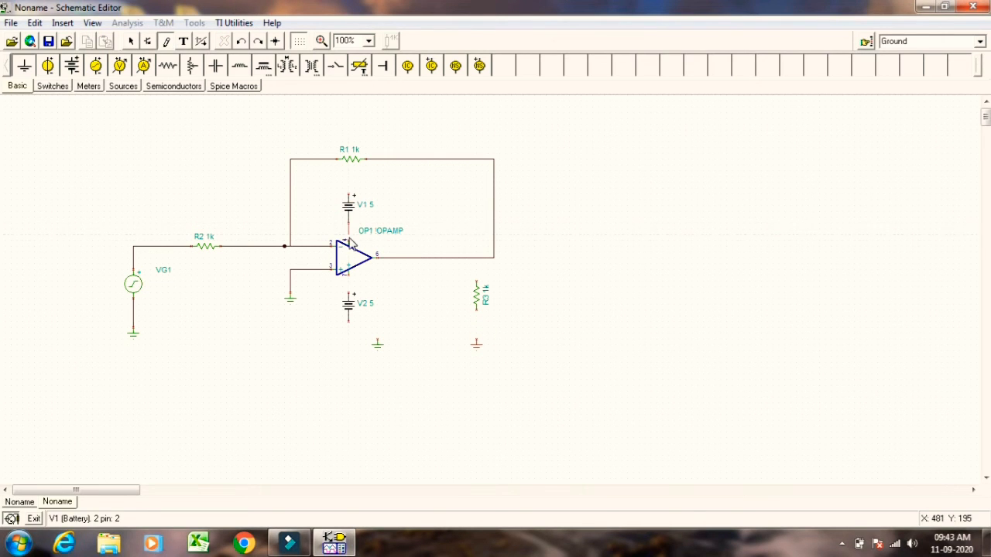
pyautogui.click(349, 240)
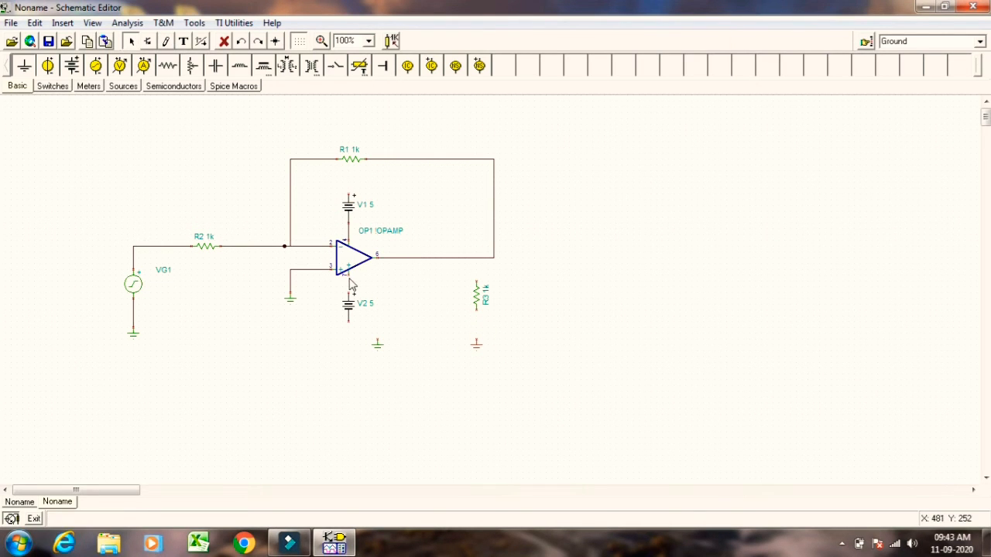
pyautogui.click(350, 272)
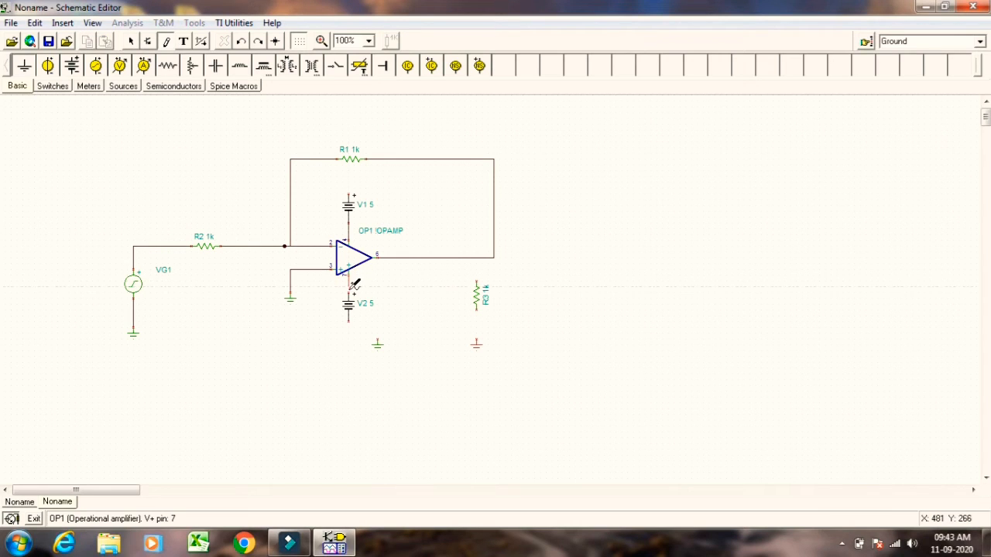
pyautogui.click(348, 293)
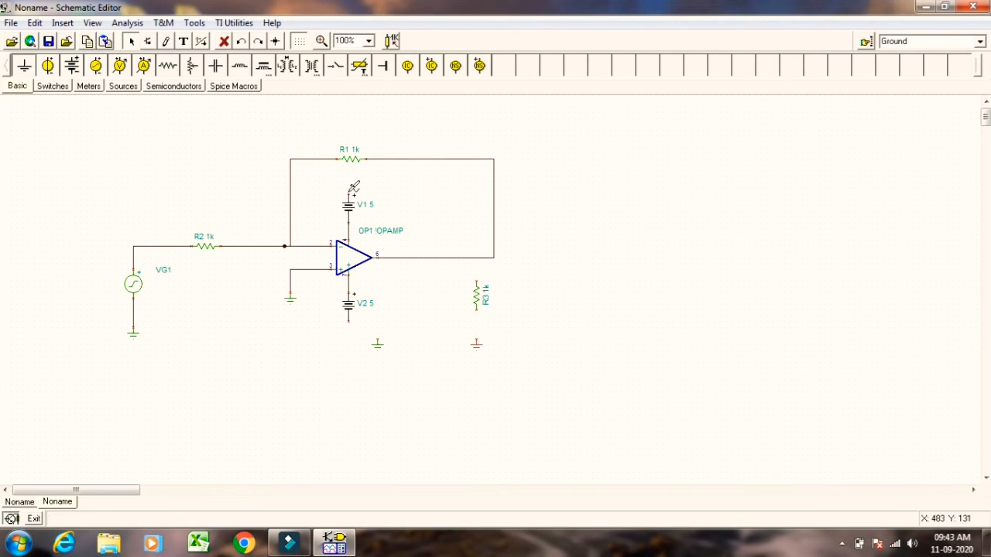
# Wire V1's free terminal around the op-amp to V2's lower terminal and connect that wire to the ground below.
pyautogui.click(350, 184)
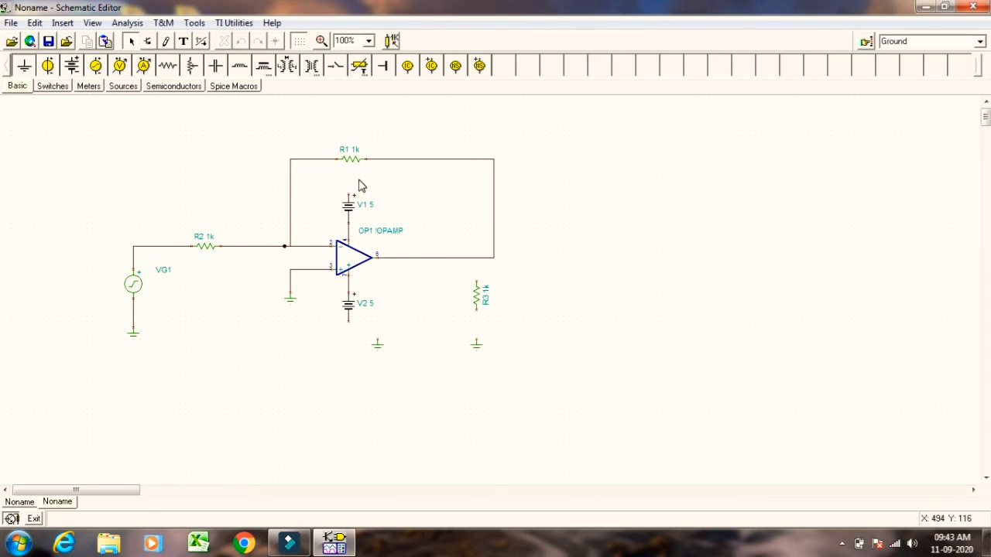
pyautogui.click(353, 187)
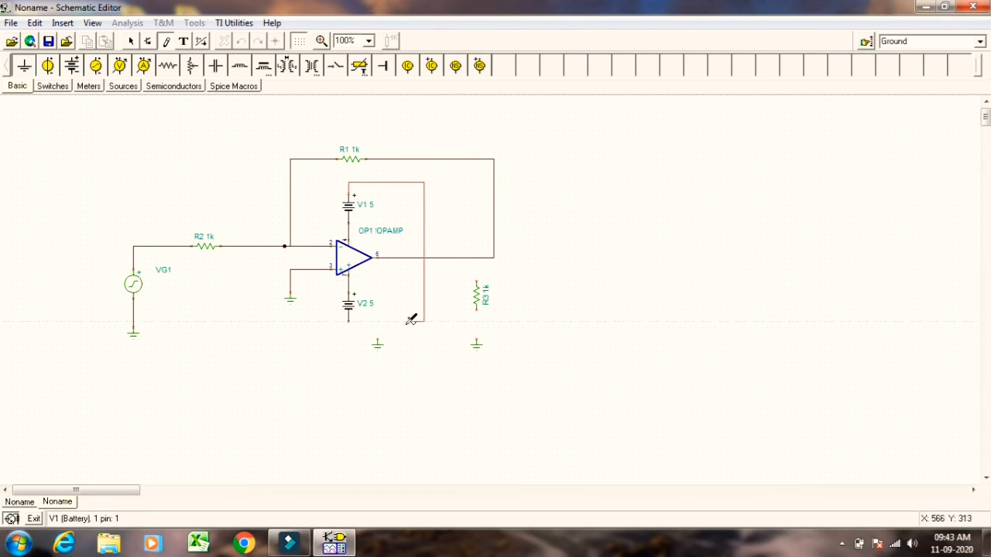
pyautogui.click(350, 334)
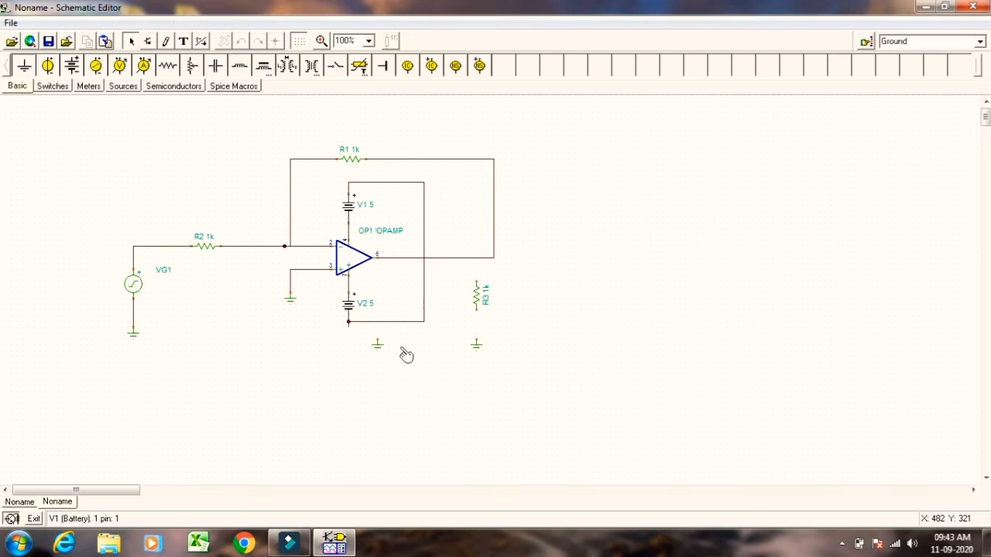
pyautogui.click(350, 332)
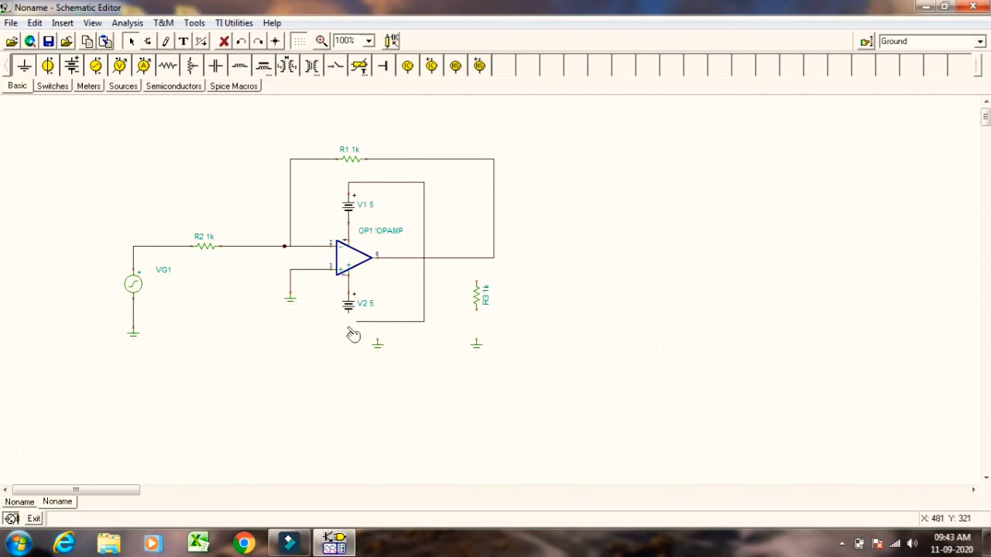
pyautogui.click(378, 334)
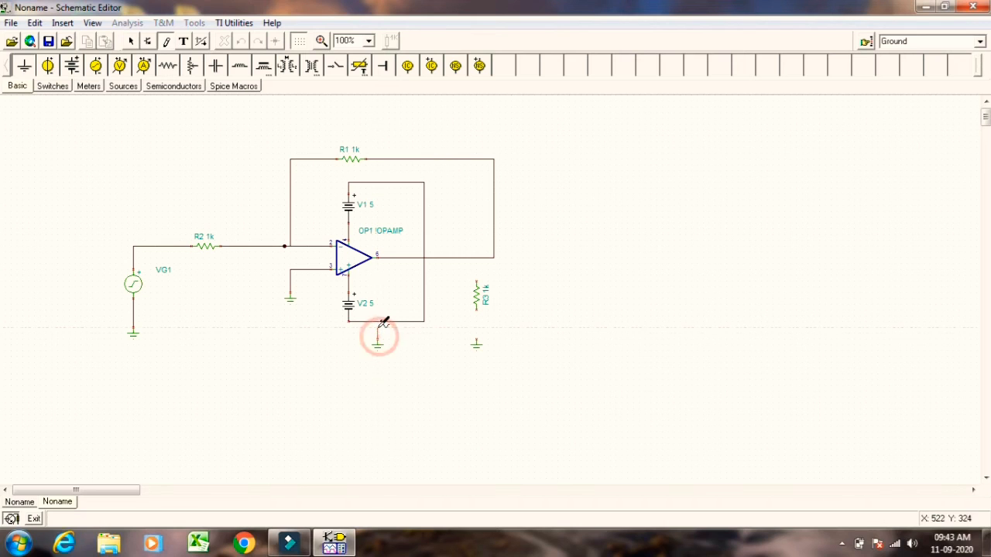
pyautogui.click(379, 321)
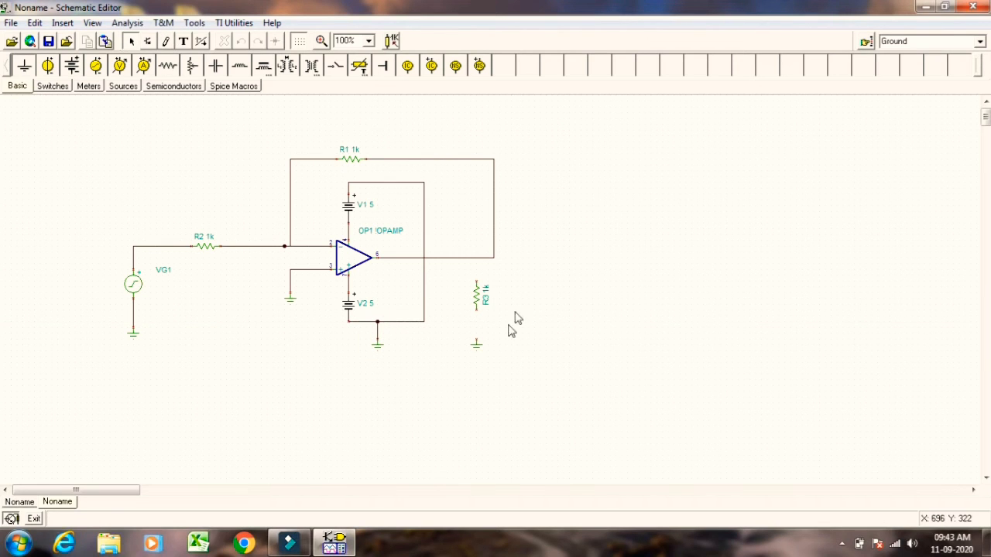
# Connect R3 between the op-amp's output wire and the ground beneath it.
pyautogui.click(476, 282)
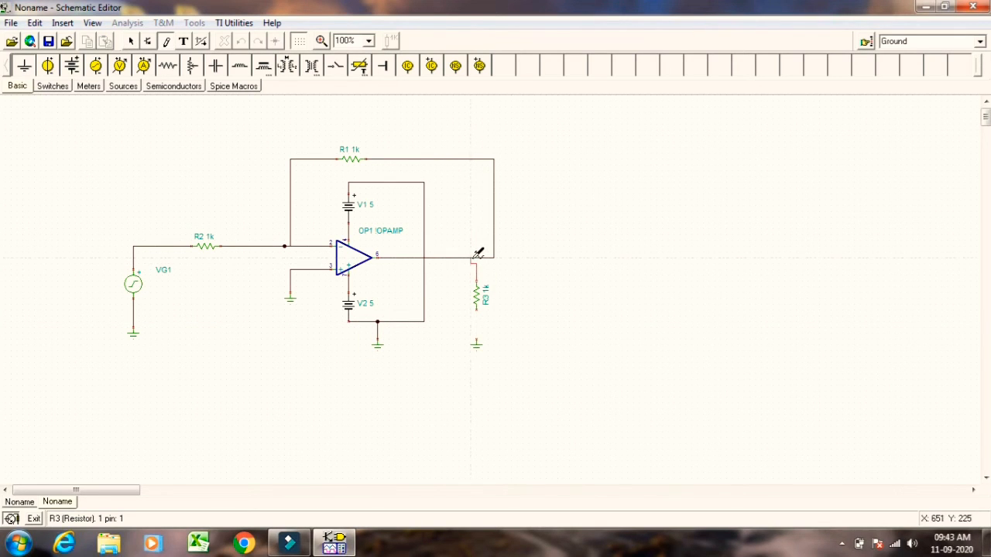
pyautogui.click(474, 256)
pyautogui.click(476, 309)
pyautogui.click(477, 343)
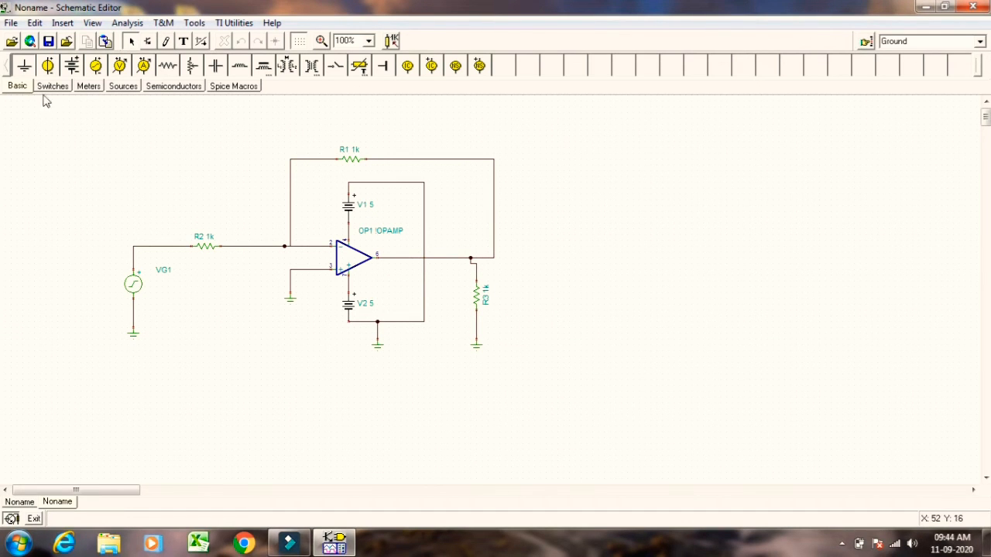
# Place a voltage pin beyond the feedback loop at output level and wire it to the op-amp's output.
pyautogui.click(89, 86)
pyautogui.click(23, 65)
pyautogui.click(531, 256)
pyautogui.click(531, 256)
pyautogui.click(494, 256)
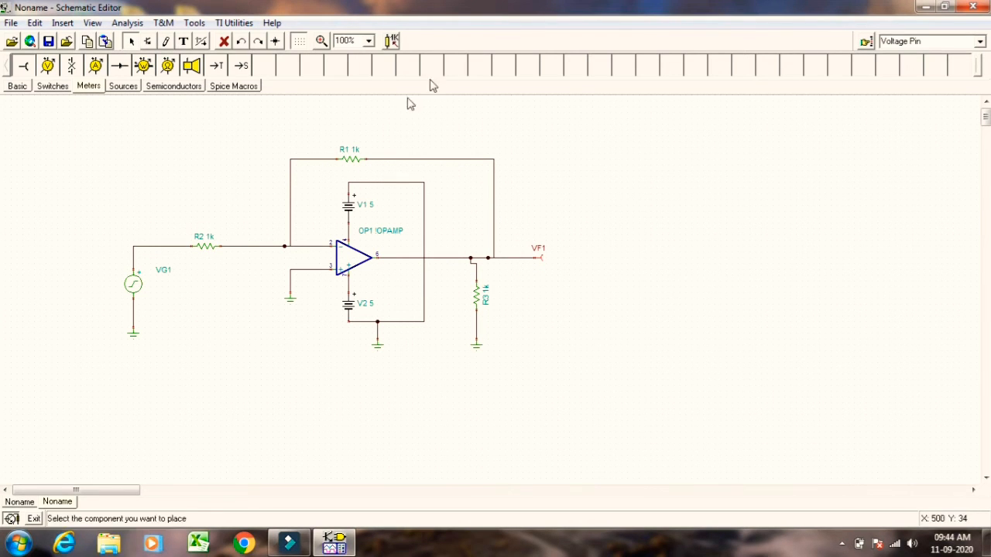
# Set the voltage of both batteries, V1 and V2, to 15 V.
pyautogui.doubleClick(371, 215)
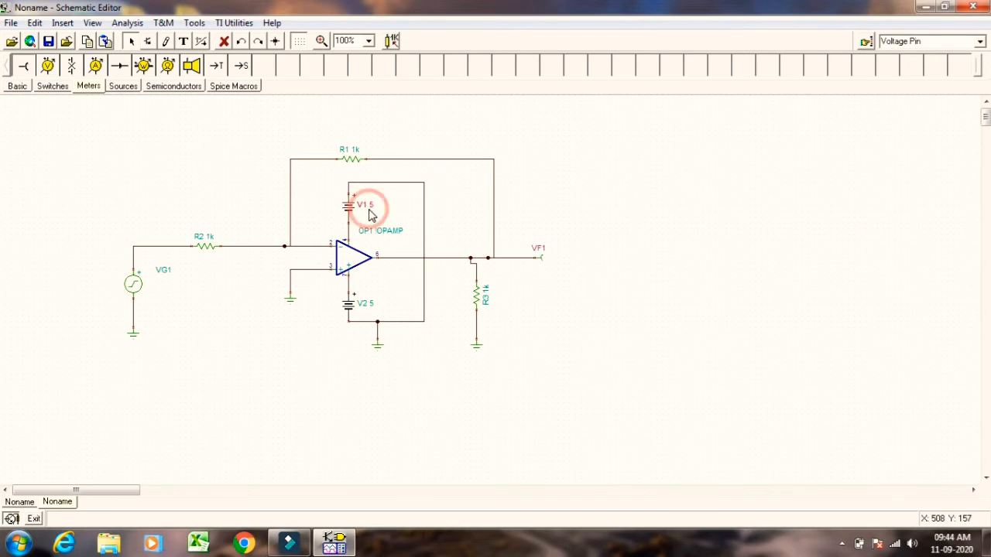
pyautogui.press('Return')
pyautogui.doubleClick(371, 306)
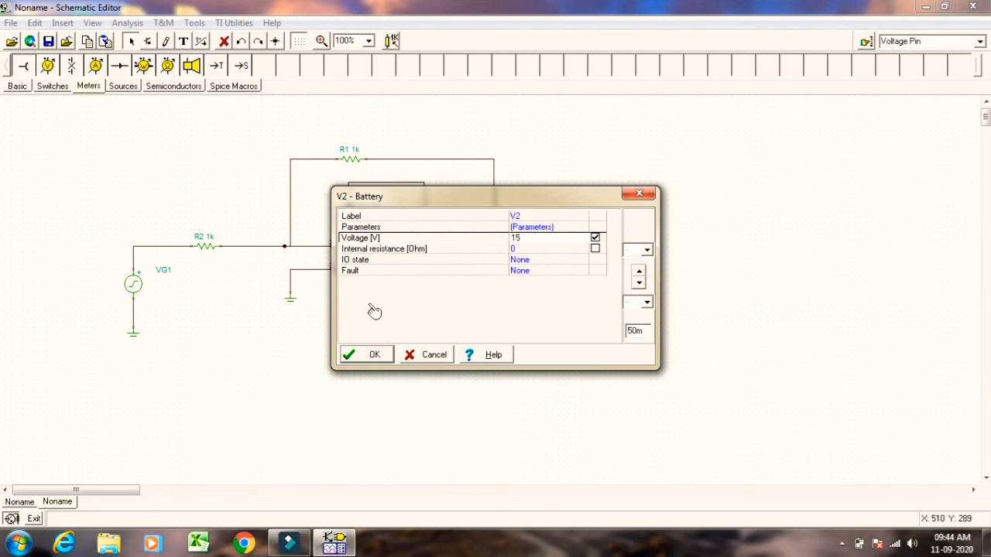
pyautogui.write('15')
pyautogui.press('Return')
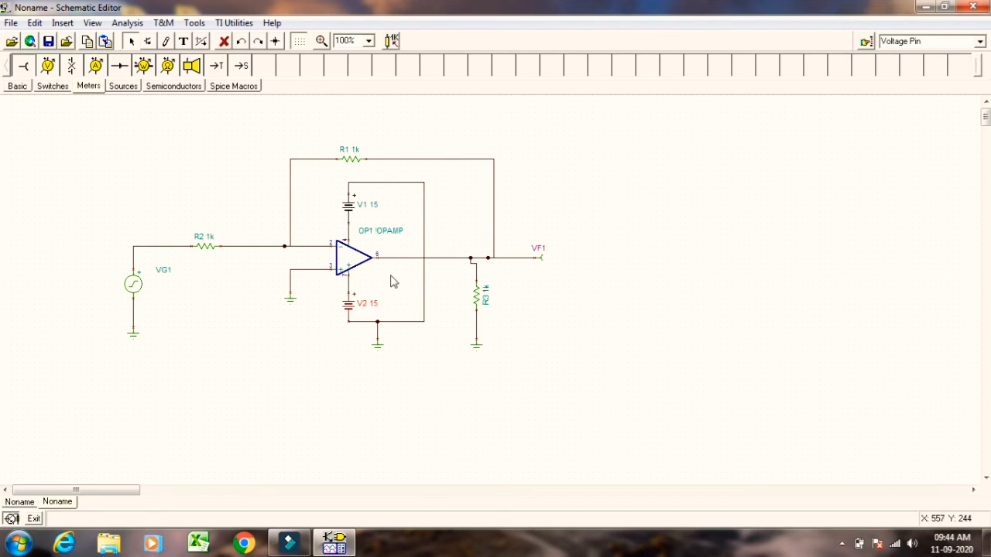
# Change VG1's signal to a sine wave with an amplitude of 5 V.
pyautogui.click(135, 285)
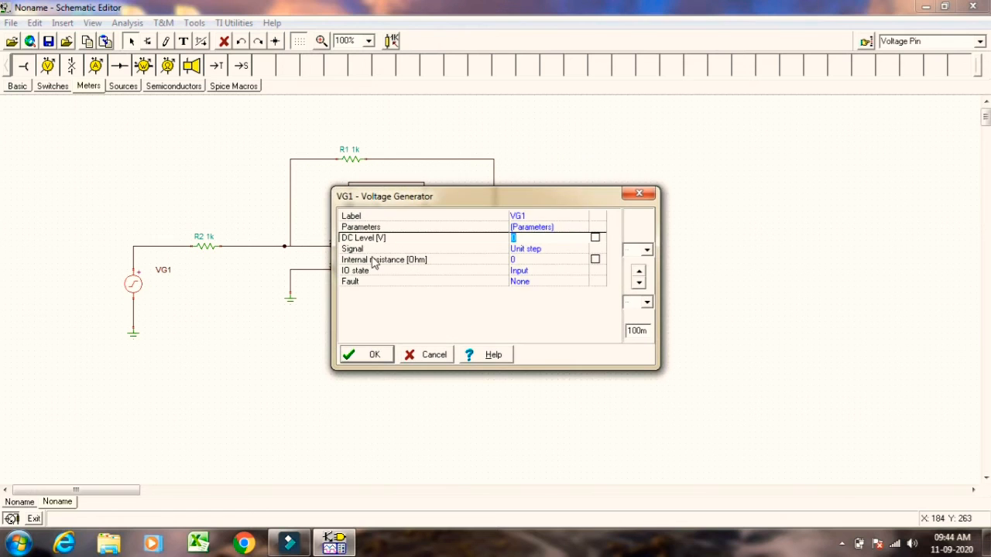
pyautogui.click(518, 249)
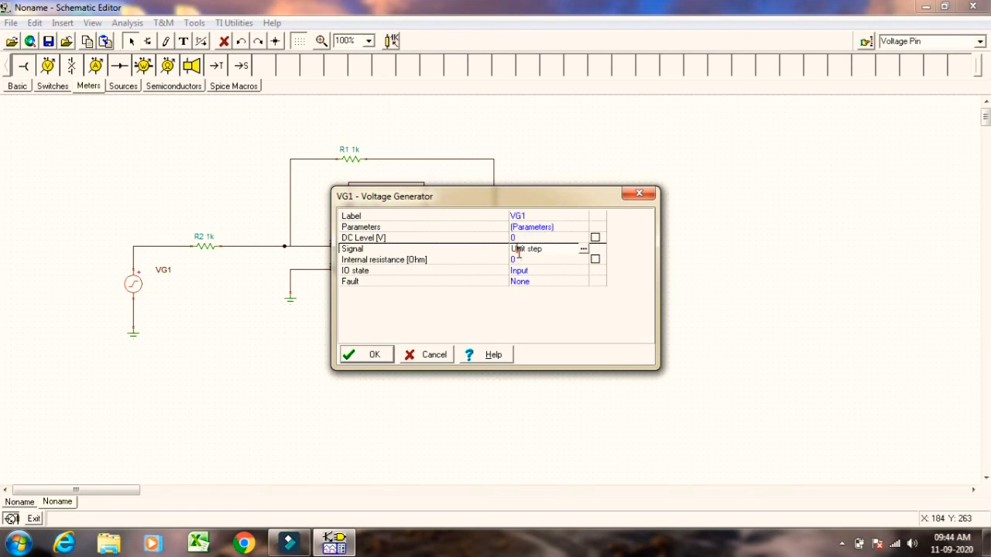
pyautogui.click(583, 249)
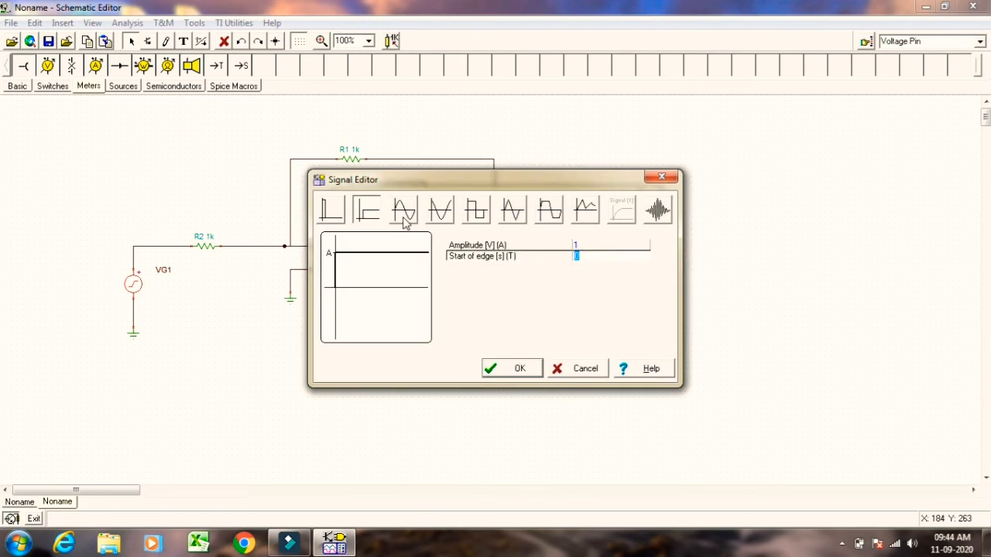
pyautogui.click(404, 210)
pyautogui.click(577, 245)
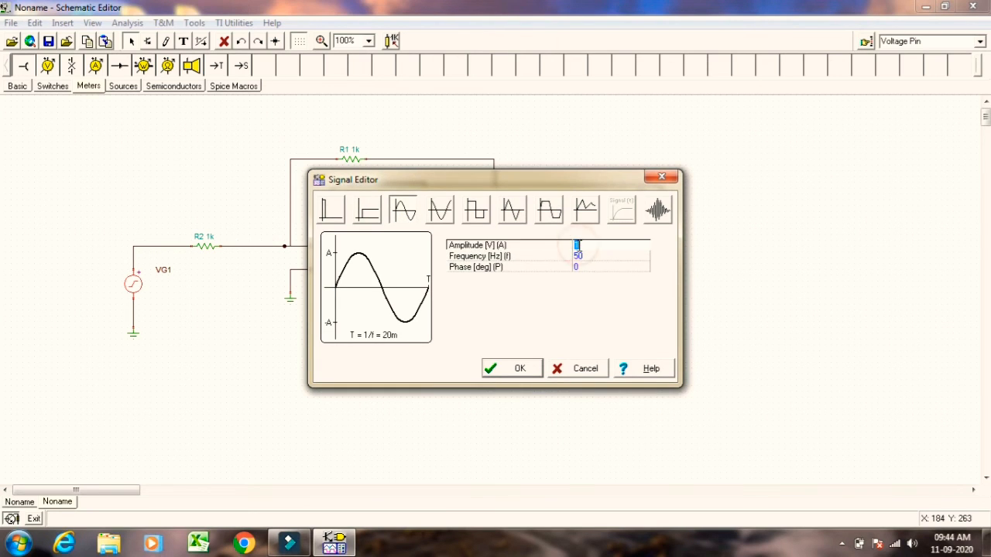
pyautogui.click(513, 368)
pyautogui.click(362, 354)
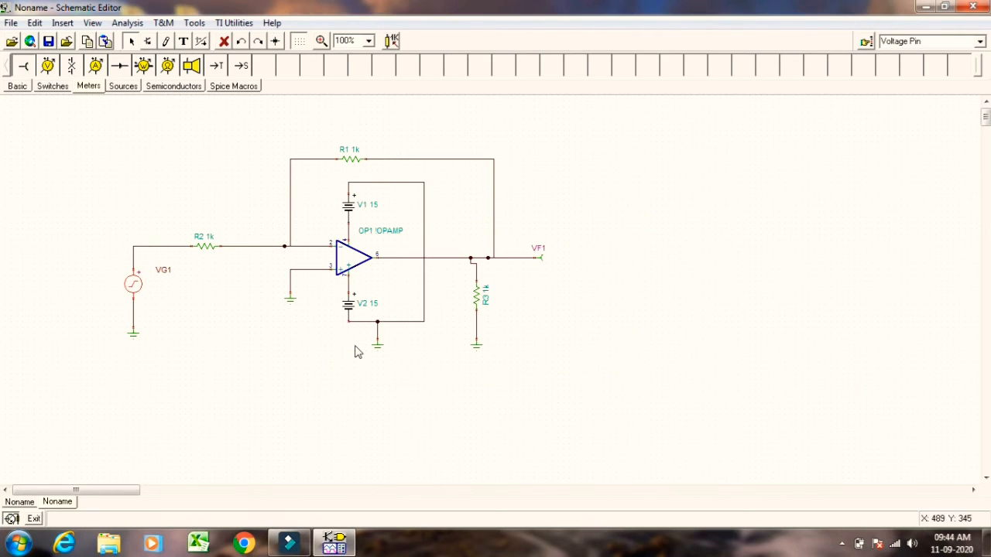
# Save the schematic as invt_amp in the User Examples folder.
pyautogui.click(127, 22)
pyautogui.click(10, 23)
pyautogui.click(61, 117)
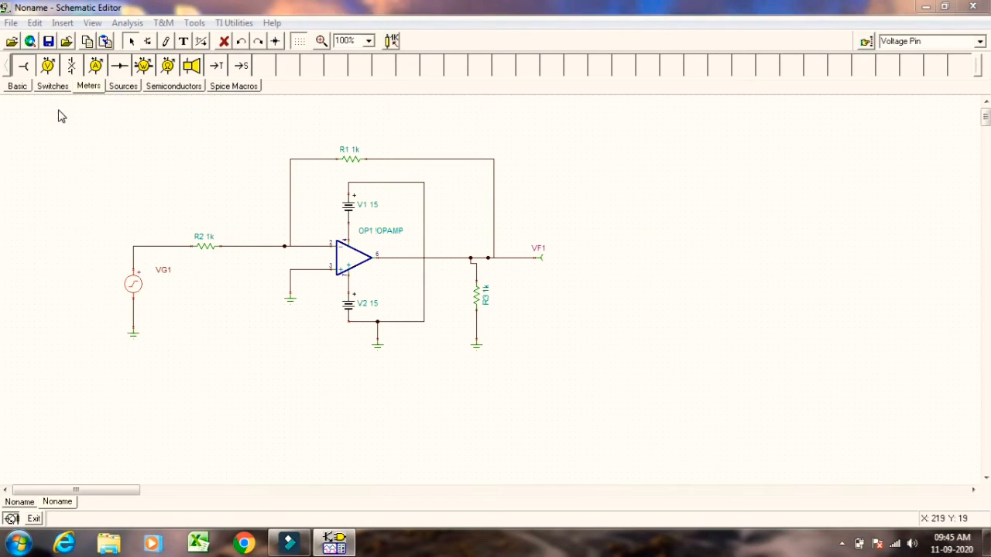
pyautogui.write('invt')
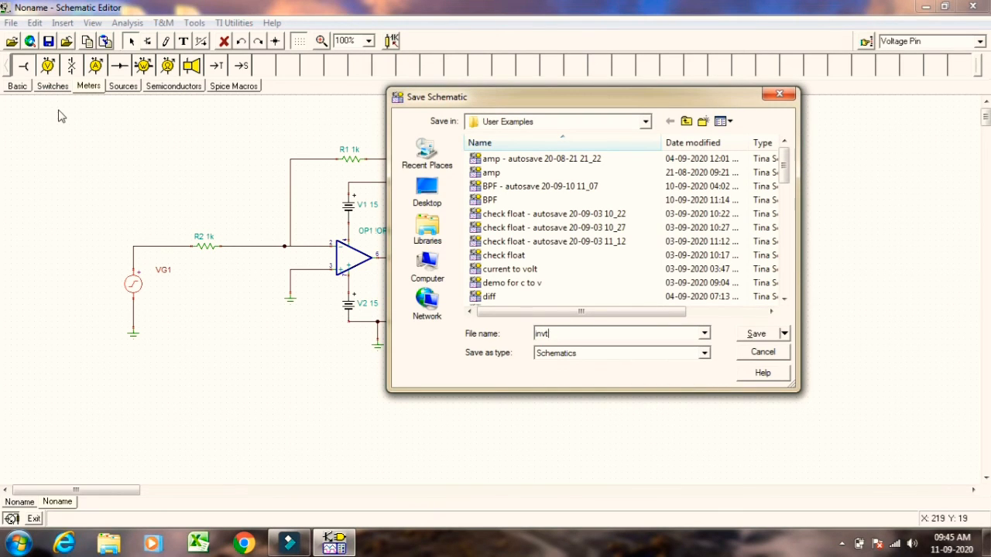
pyautogui.write('_amp')
pyautogui.press('Return')
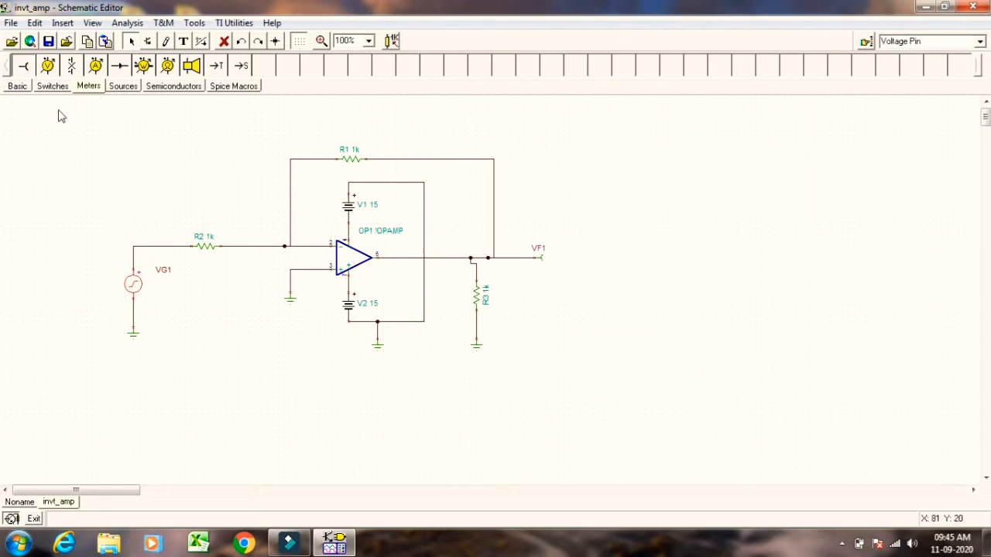
# Run the electric rules check on the circuit and close its report.
pyautogui.click(127, 22)
pyautogui.click(160, 40)
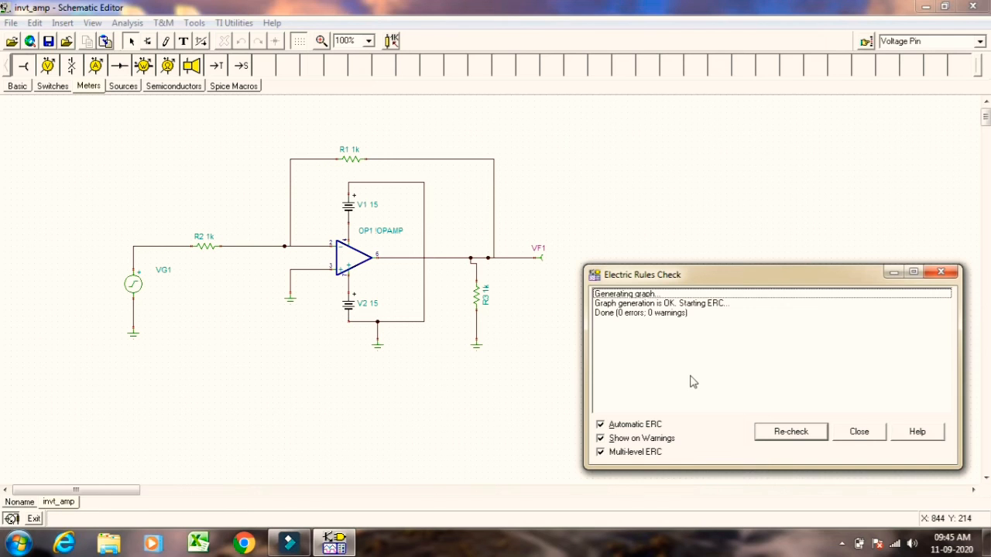
pyautogui.click(856, 435)
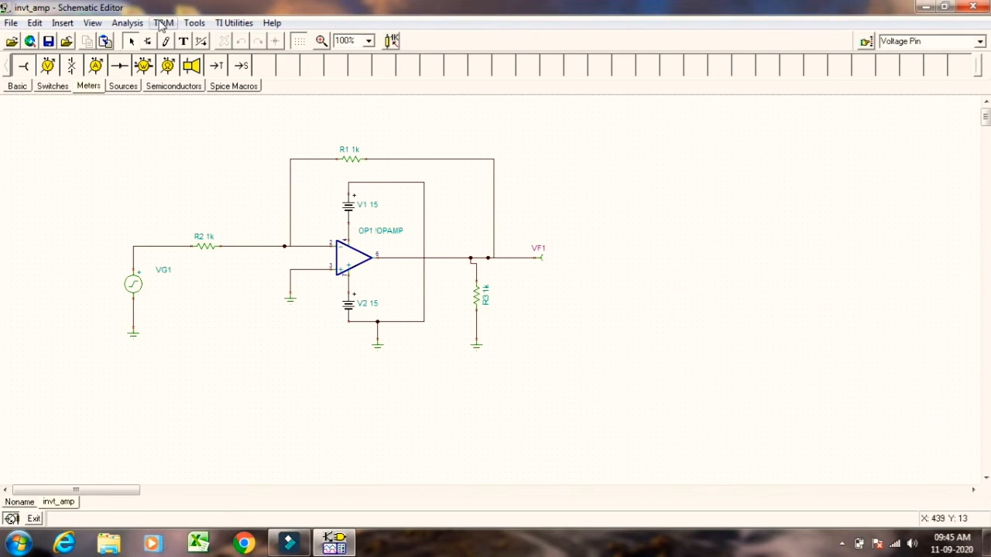
# Run a transient analysis from 0 to 100 ms with the excitation drawn, and maximize the result diagram.
pyautogui.click(133, 24)
pyautogui.click(155, 151)
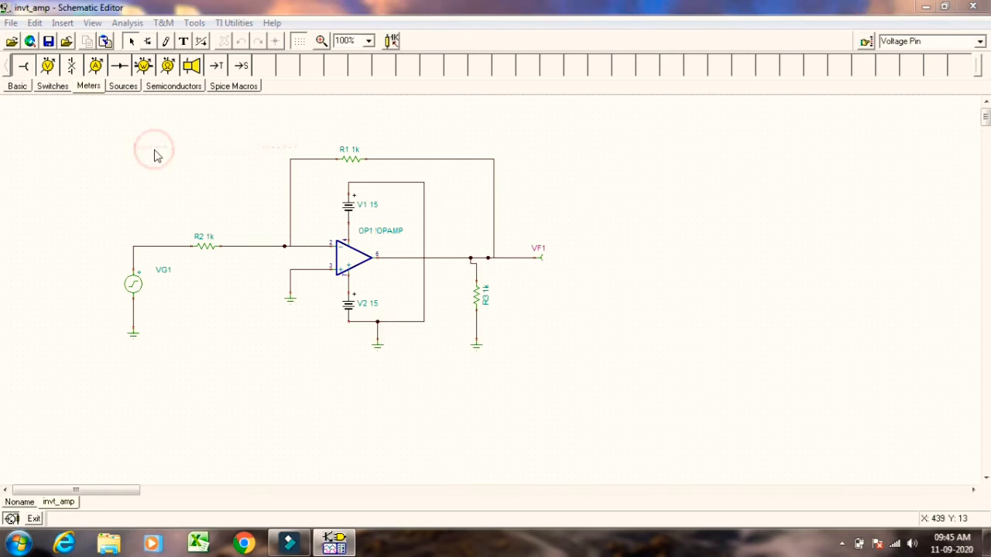
pyautogui.click(496, 259)
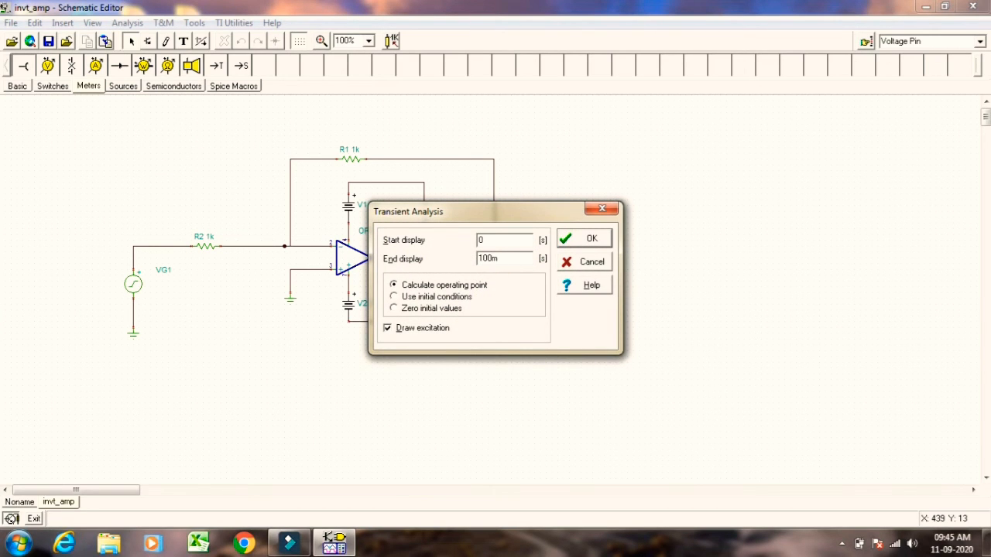
pyautogui.press('Return')
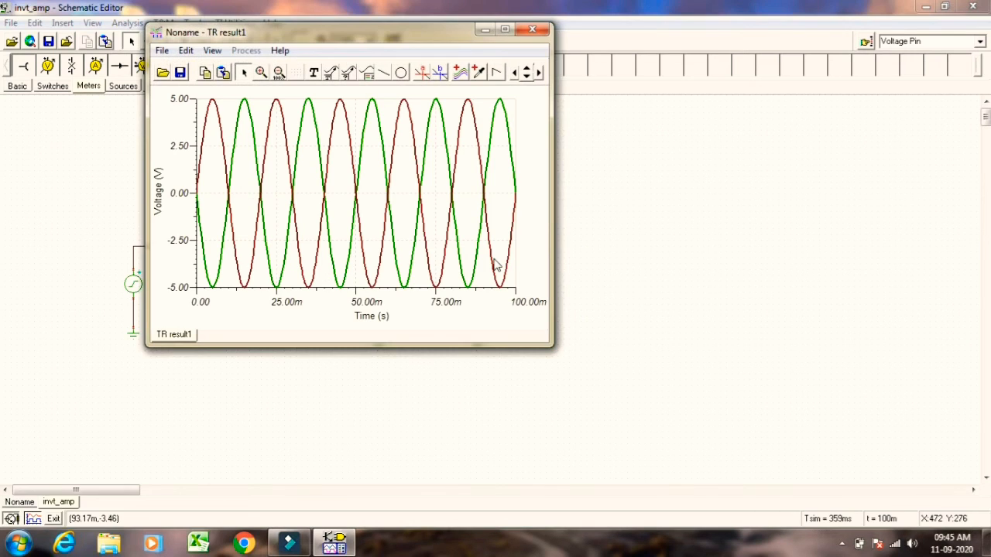
pyautogui.click(506, 31)
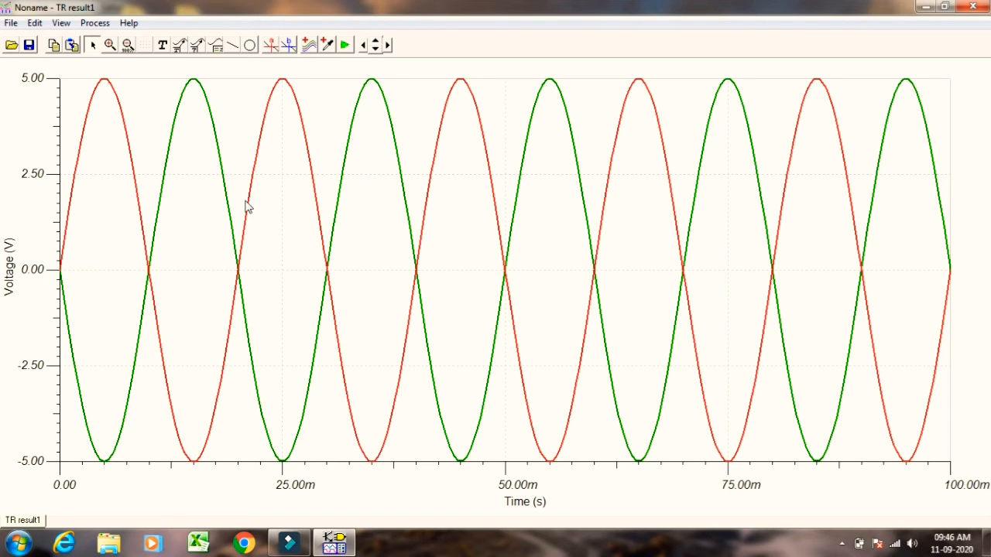
# Add a text label reading Input beside the first positive peak of the input waveform.
pyautogui.click(102, 462)
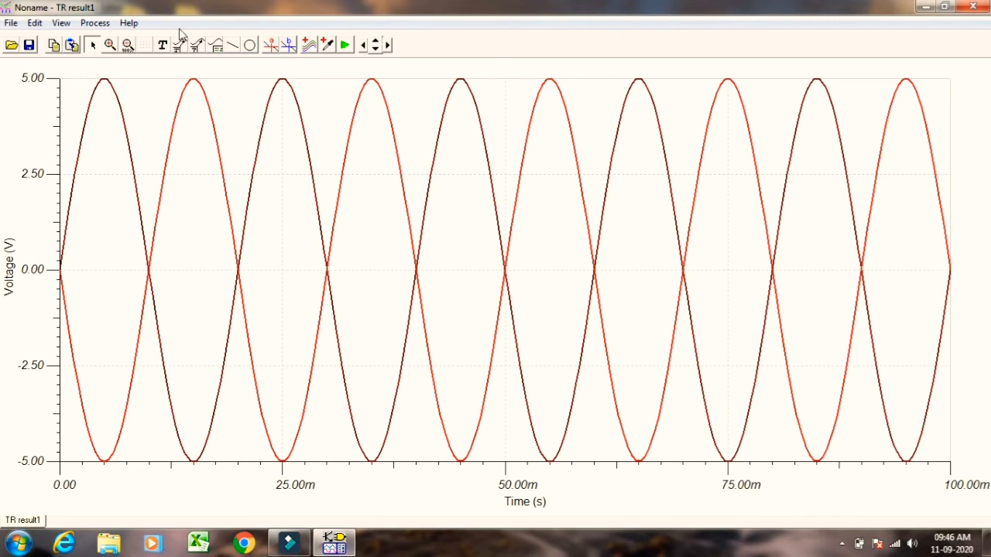
pyautogui.click(162, 46)
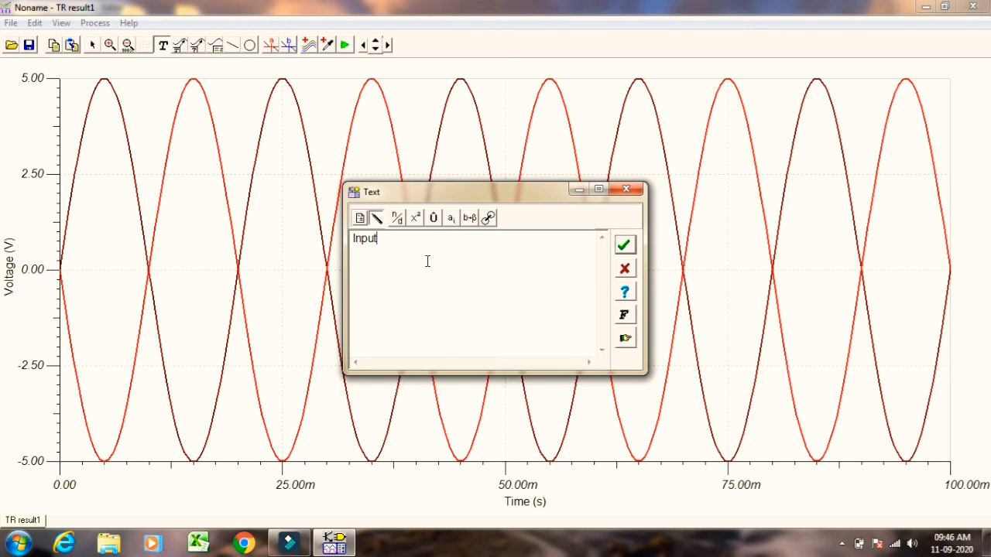
pyautogui.click(627, 247)
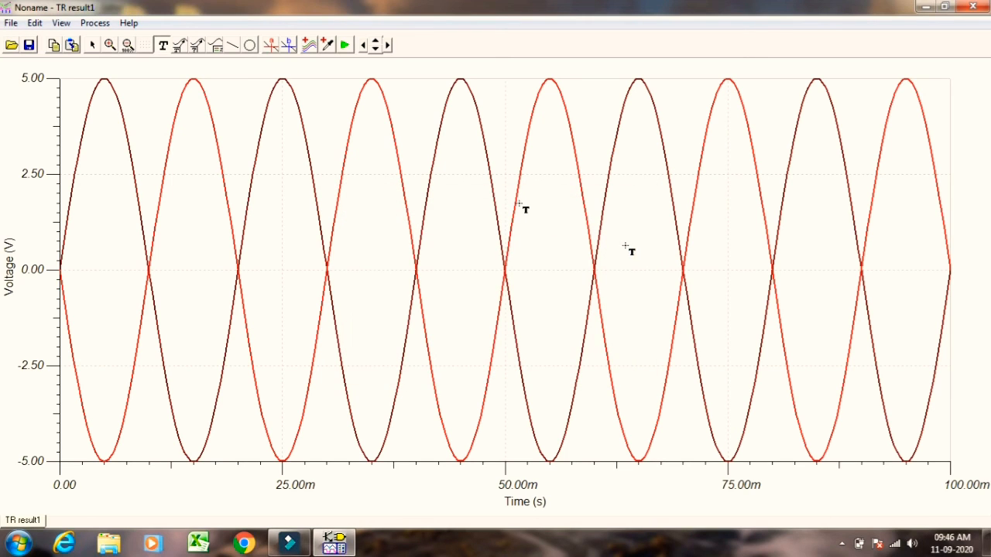
pyautogui.click(120, 97)
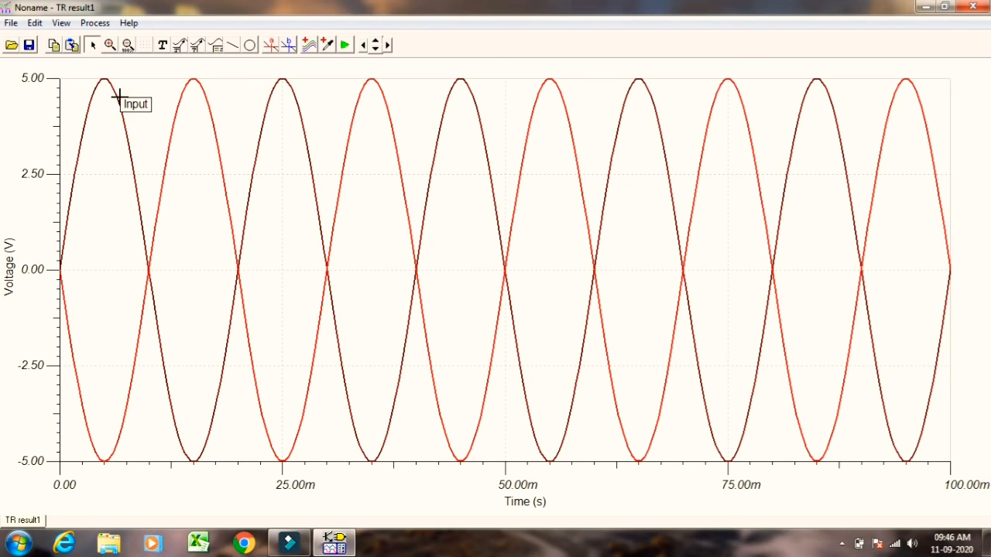
pyautogui.click(180, 44)
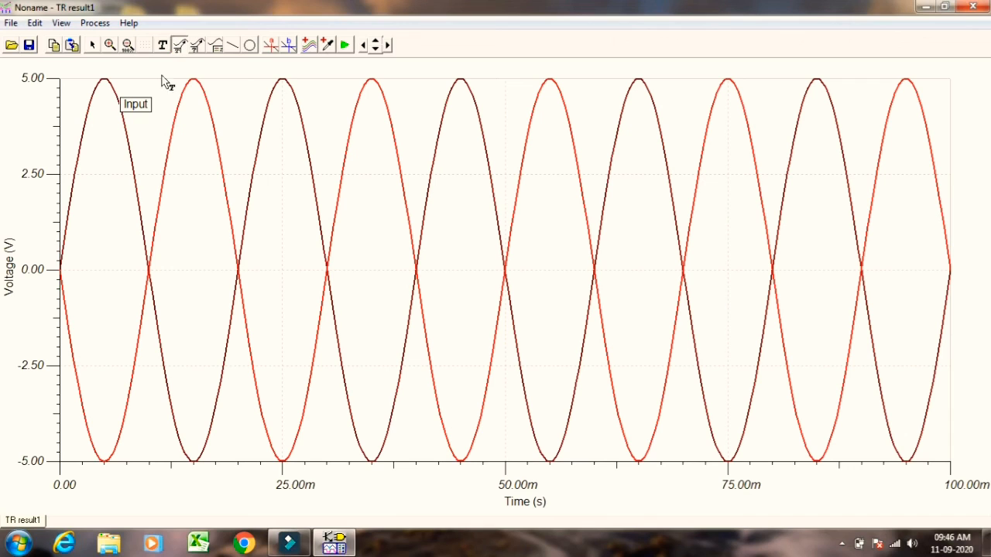
pyautogui.click(163, 45)
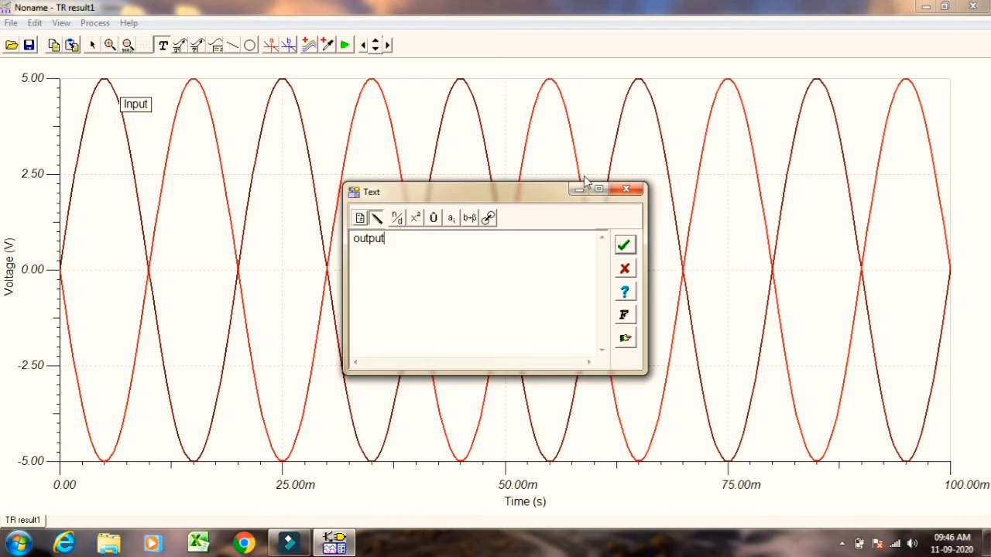
pyautogui.click(627, 191)
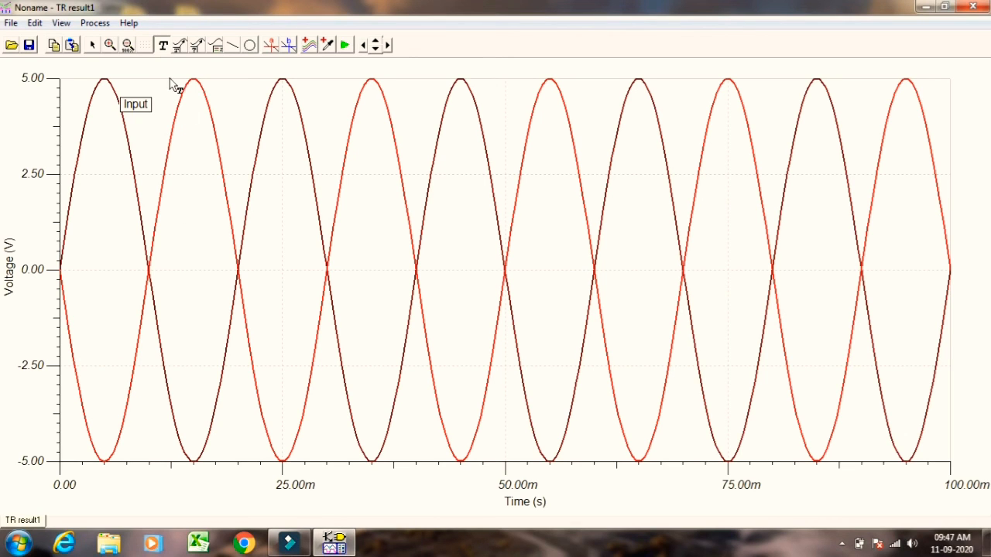
pyautogui.click(178, 47)
pyautogui.click(203, 82)
# Add a text label reading output beside the first positive peak of the output waveform.
pyautogui.click(165, 45)
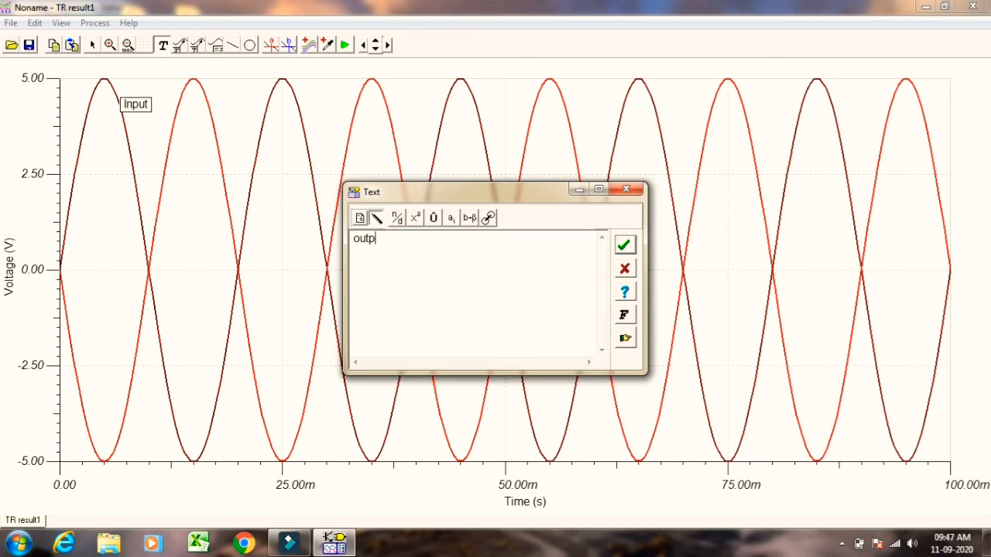
pyautogui.click(624, 245)
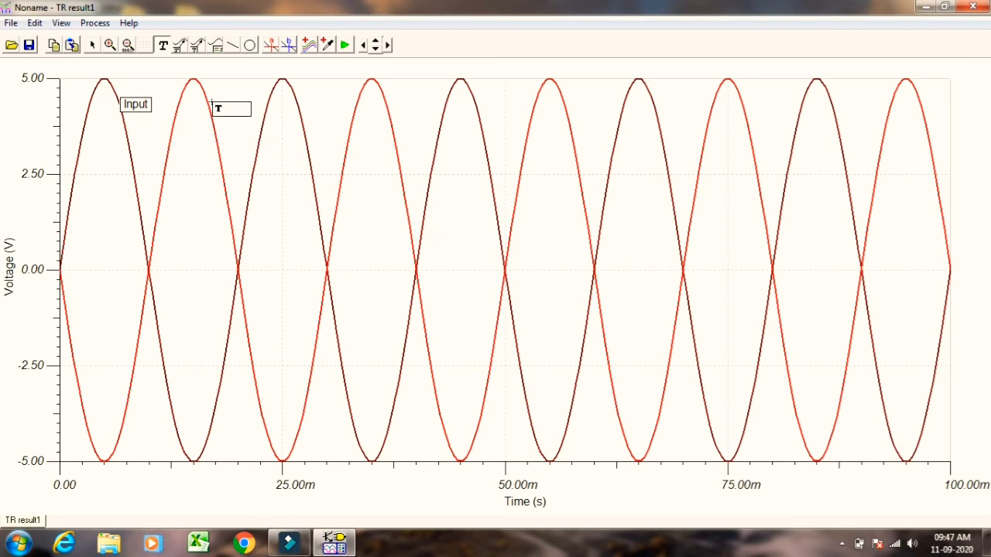
pyautogui.click(217, 108)
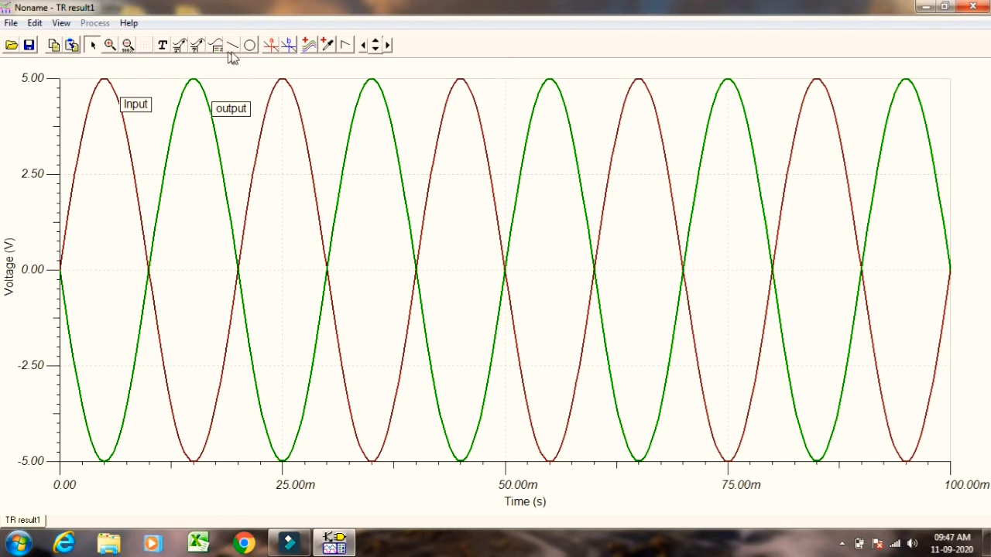
# Copy the labelled result diagram and paste it into the invt_amp schematic, to the right of the circuit.
pyautogui.click(36, 25)
pyautogui.click(56, 67)
pyautogui.click(925, 7)
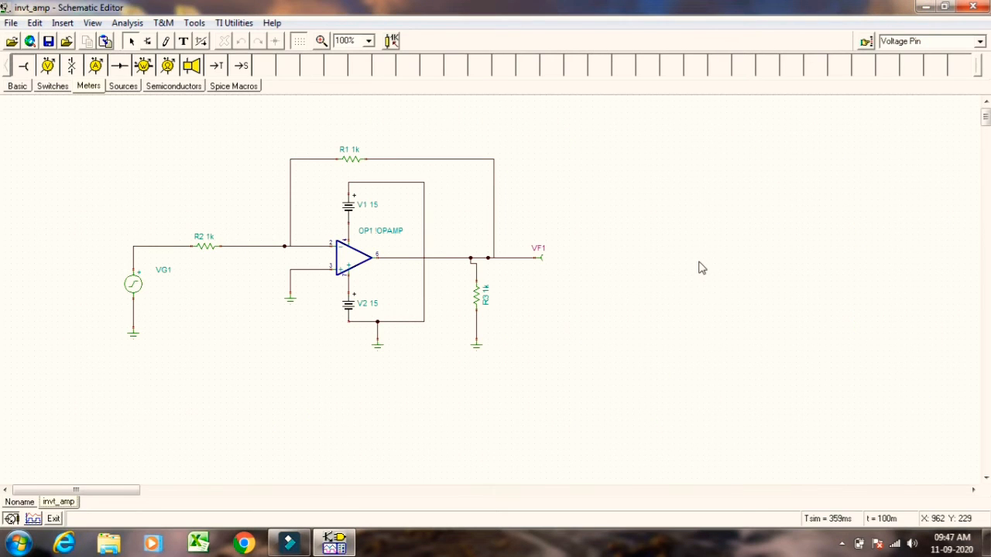
pyautogui.hotkey('ctrl', 'v')
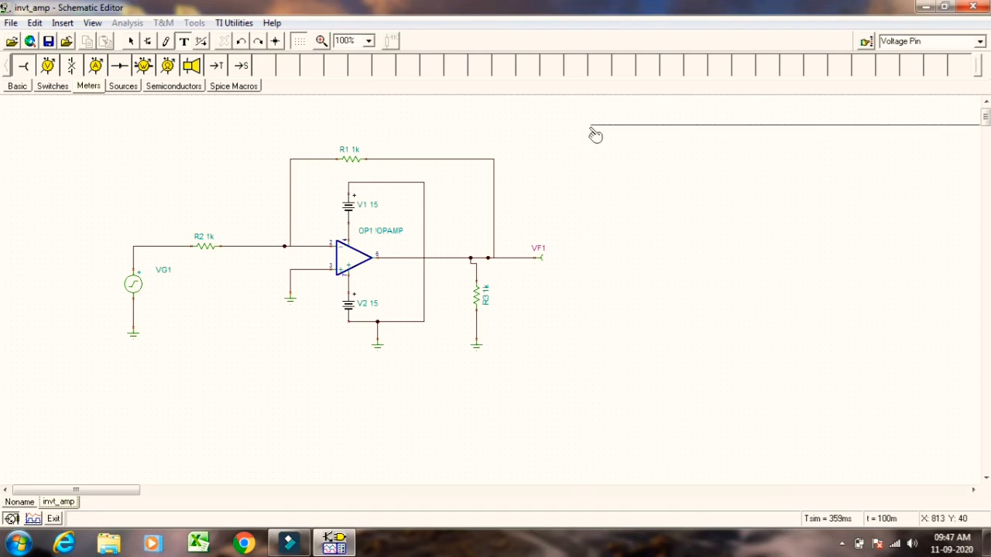
pyautogui.click(594, 151)
pyautogui.moveTo(594, 152); pyautogui.dragTo(888, 324)
pyautogui.moveTo(983, 414); pyautogui.dragTo(162, 238)
pyautogui.moveTo(781, 154); pyautogui.dragTo(414, 223)
pyautogui.moveTo(321, 333); pyautogui.dragTo(826, 271)
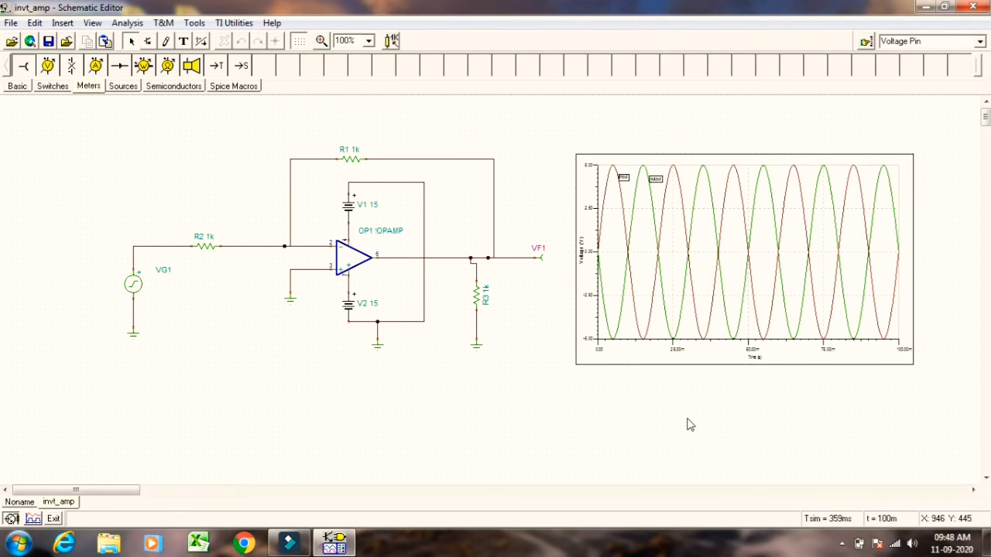
# Create a text note reading INVERTING AMPLIFIER and format it in red at font size 14.
pyautogui.click(183, 41)
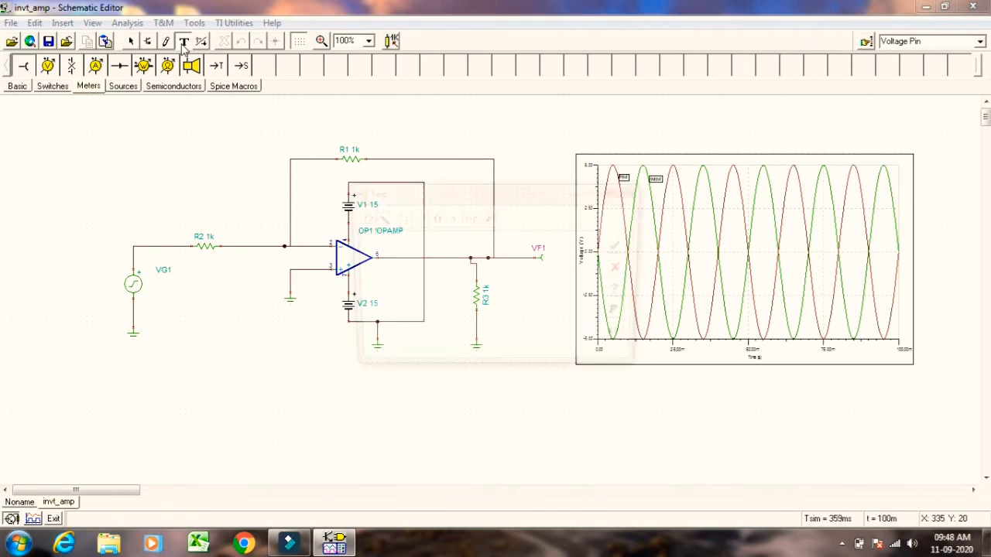
pyautogui.click(402, 266)
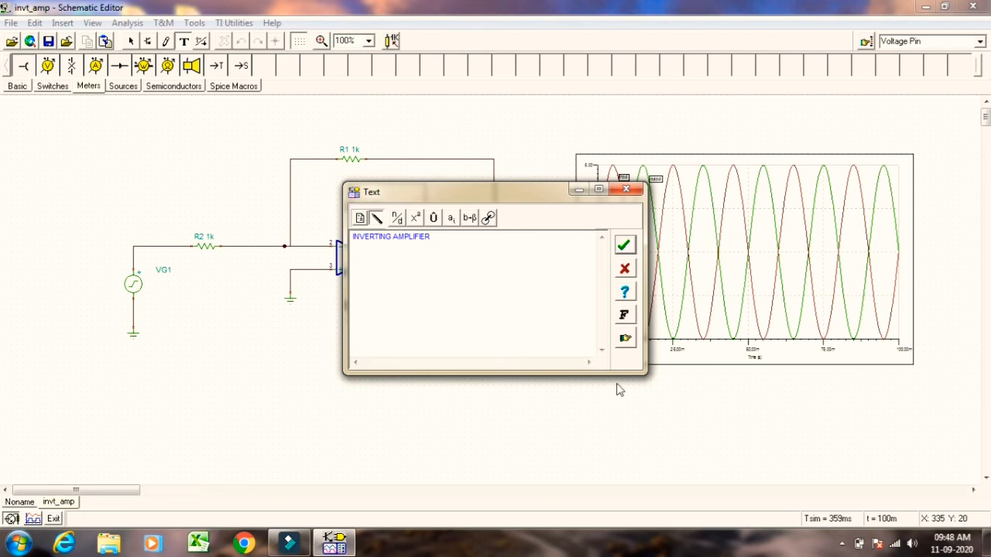
pyautogui.hotkey('shift', 'Left')
pyautogui.hotkey('shift', 'Left')
pyautogui.hotkey('shift', 'Left')
pyautogui.hotkey('shift', 'Left')
pyautogui.hotkey('shift', 'Left')
pyautogui.hotkey('shift', 'Left')
pyautogui.hotkey('shift', 'Left')
pyautogui.hotkey('shift', 'Left')
pyautogui.hotkey('shift', 'Left')
pyautogui.hotkey('shift', 'Left')
pyautogui.hotkey('shift', 'Left')
pyautogui.hotkey('shift', 'Left')
pyautogui.hotkey('shift', 'Left')
pyautogui.hotkey('shift', 'Left')
pyautogui.hotkey('shift', 'Left')
pyautogui.hotkey('shift', 'Left')
pyautogui.hotkey('shift', 'Left')
pyautogui.hotkey('shift', 'Left')
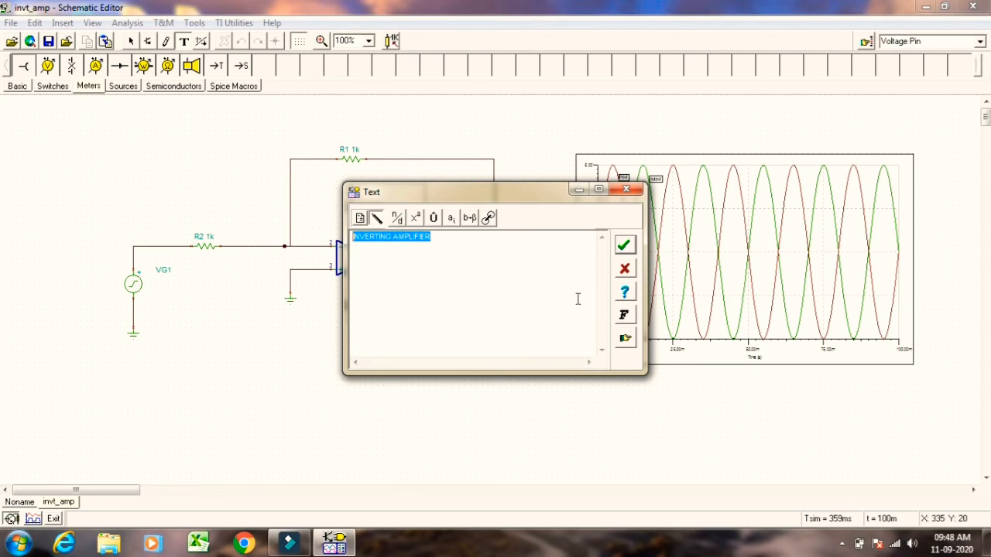
pyautogui.click(625, 316)
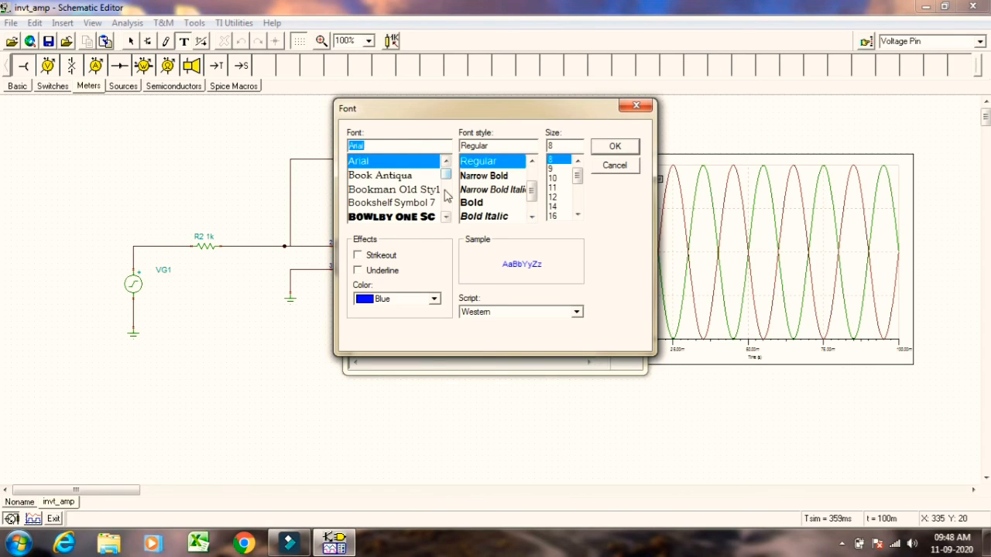
pyautogui.click(577, 215)
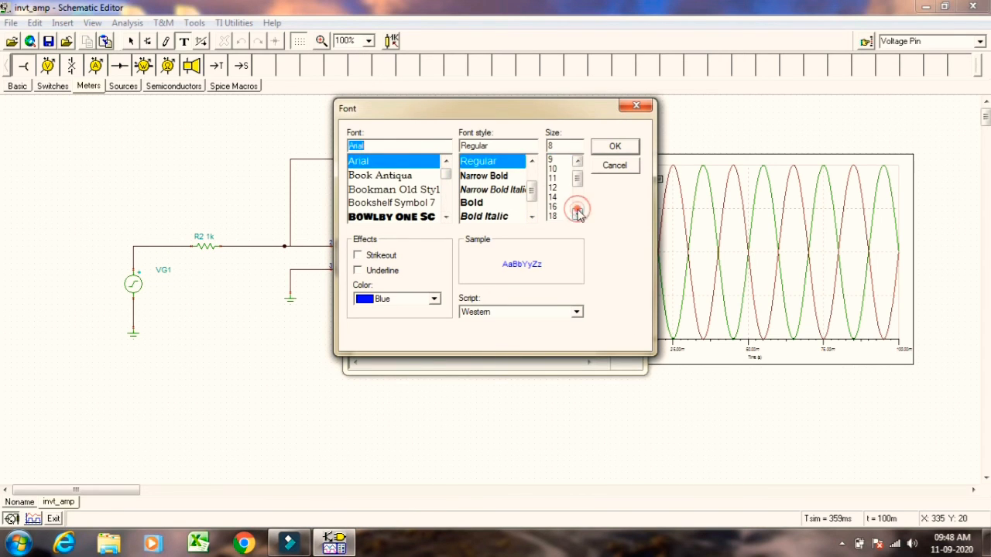
pyautogui.click(552, 196)
pyautogui.click(433, 300)
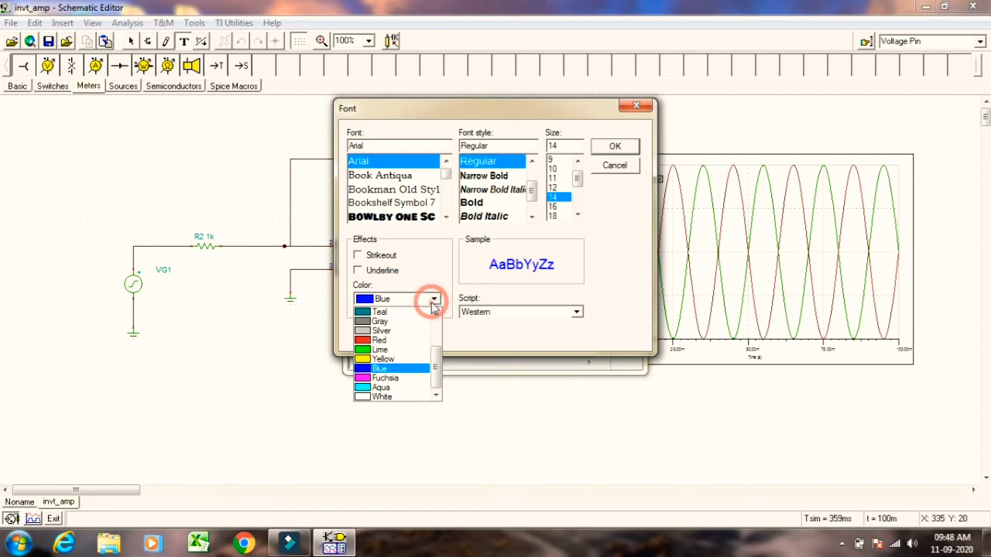
pyautogui.click(408, 341)
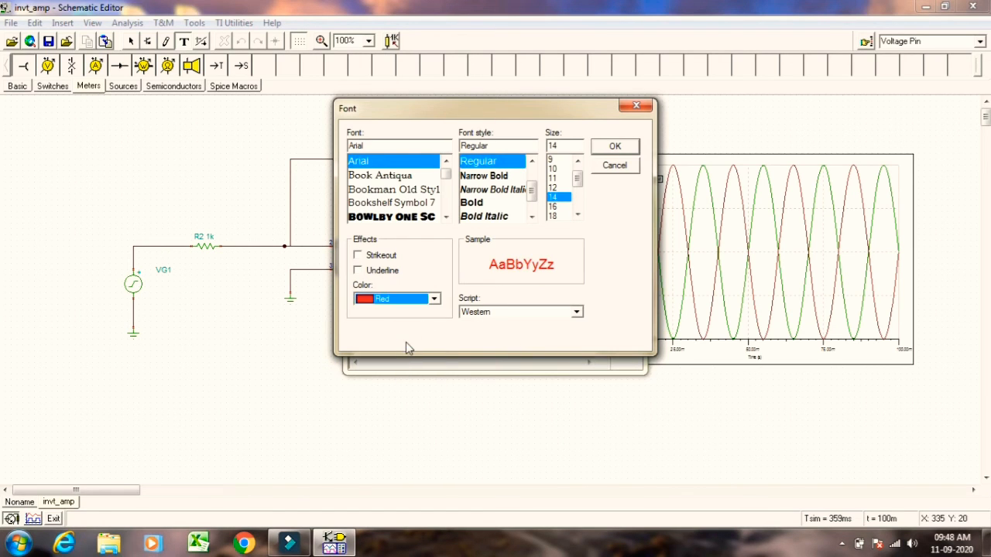
pyautogui.click(623, 149)
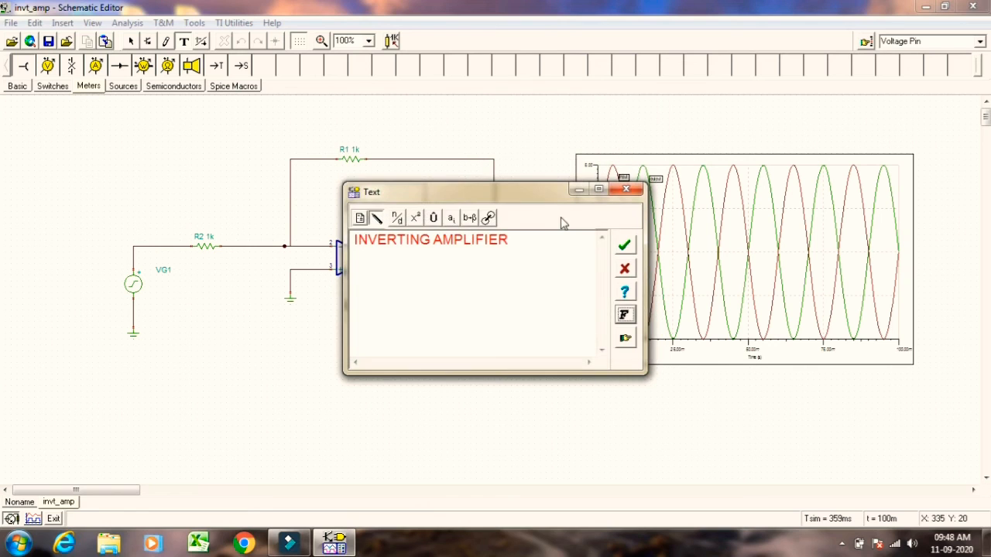
# Extend the note with CIRCUIT DIAGRAM and place it as a title above the circuit.
pyautogui.write('CIRCUIT DIAGRAM')
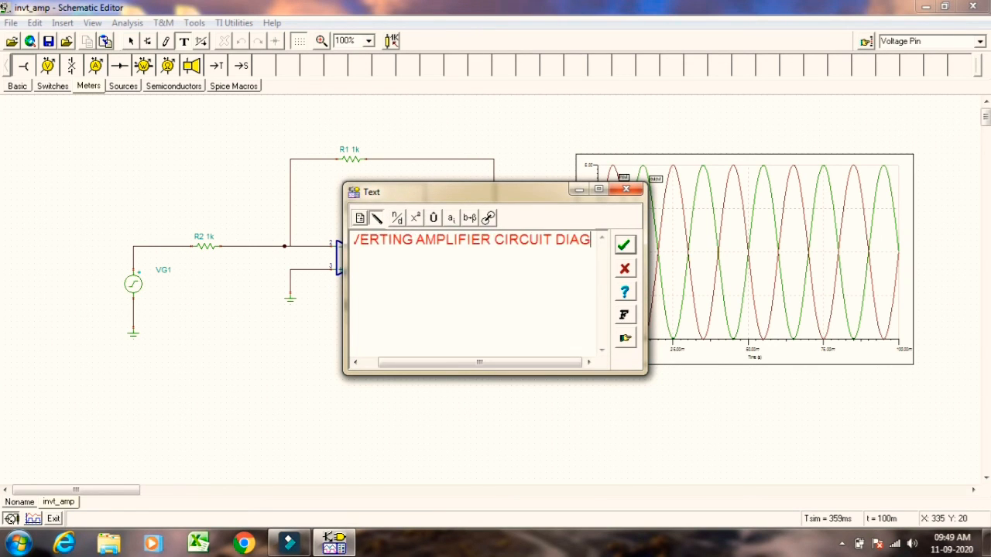
pyautogui.click(624, 245)
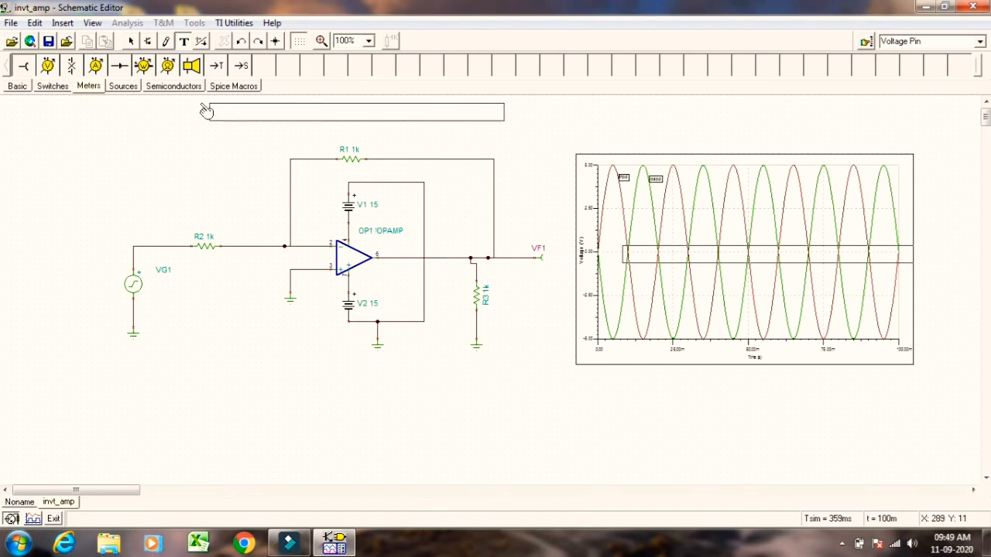
pyautogui.click(177, 120)
# Move the pasted waveform diagram slightly lower on the sheet.
pyautogui.click(412, 379)
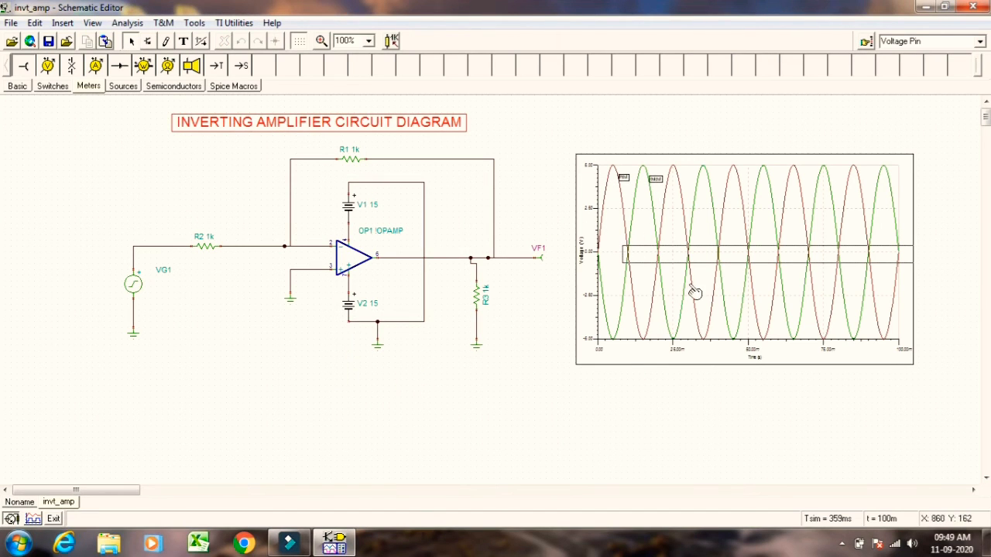
pyautogui.moveTo(690, 243)
pyautogui.mouseDown()
pyautogui.moveTo(655, 259)
pyautogui.moveTo(673, 265)
pyautogui.moveTo(692, 245)
pyautogui.mouseUp()
pyautogui.click(723, 207)
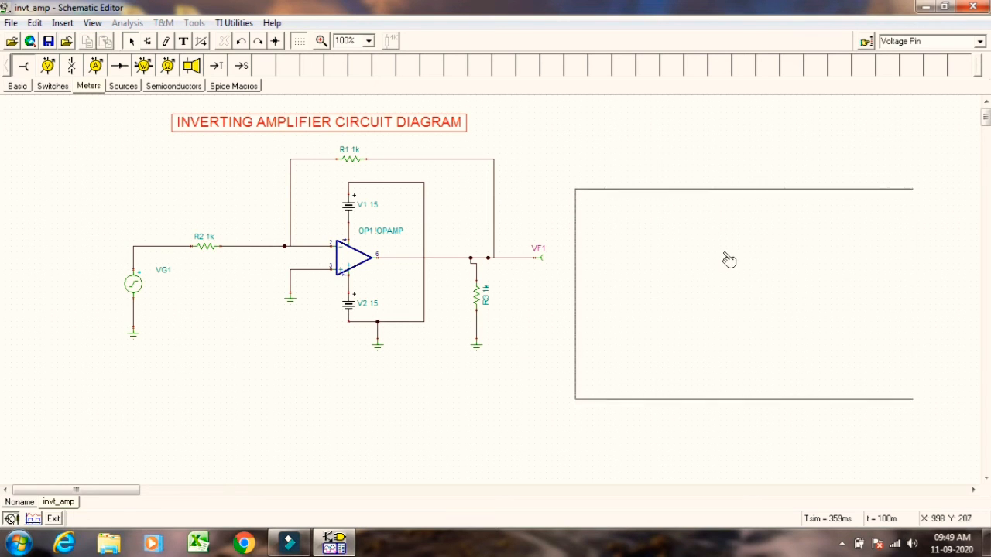
# Edit the circuit title, replacing CIRCUIT DIAGRAM with WAVE FORM on a second line.
pyautogui.click(430, 124)
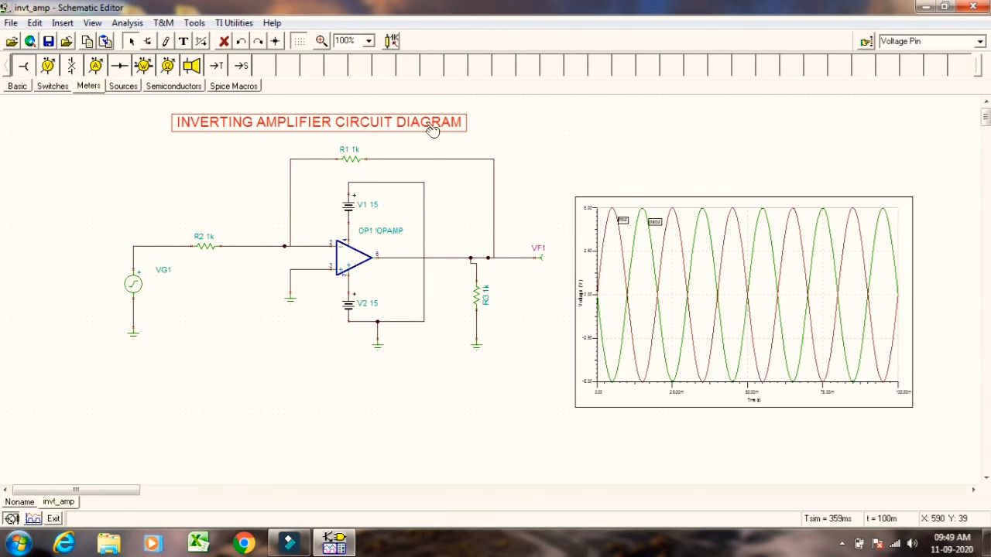
pyautogui.doubleClick(431, 126)
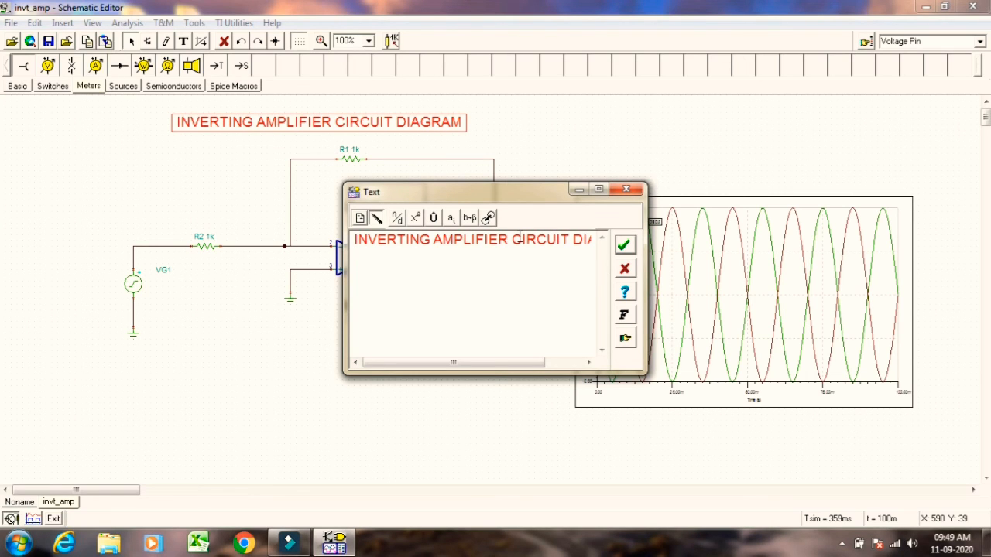
pyautogui.press('Delete')
pyautogui.press('Delete')
pyautogui.press('Delete')
pyautogui.press('Delete')
pyautogui.press('Delete')
pyautogui.press('Delete')
pyautogui.press('Delete')
pyautogui.press('Delete')
pyautogui.press('Delete')
pyautogui.press('Delete')
pyautogui.press('Delete')
pyautogui.press('Delete')
pyautogui.press('Delete')
pyautogui.press('Delete')
pyautogui.press('Delete')
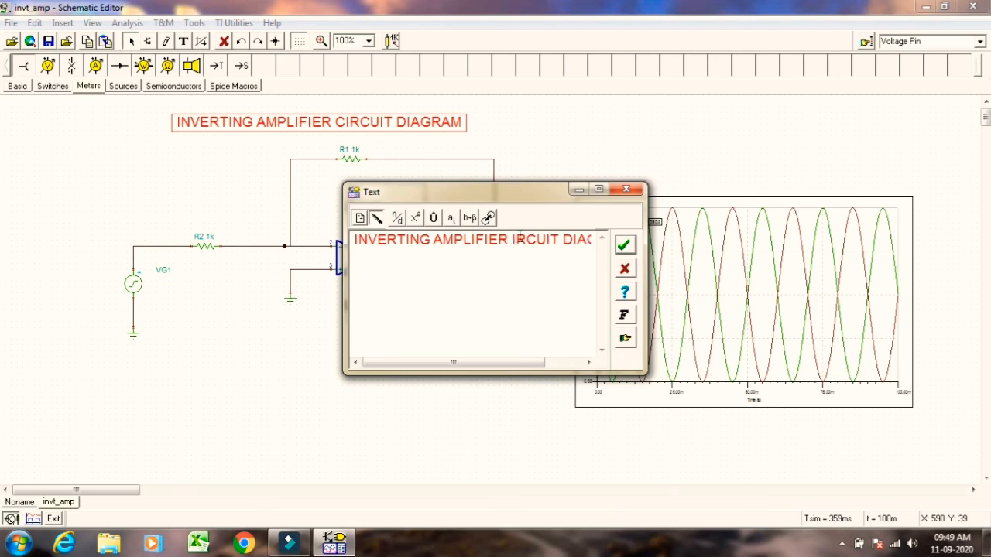
pyautogui.write('WAVE FORM')
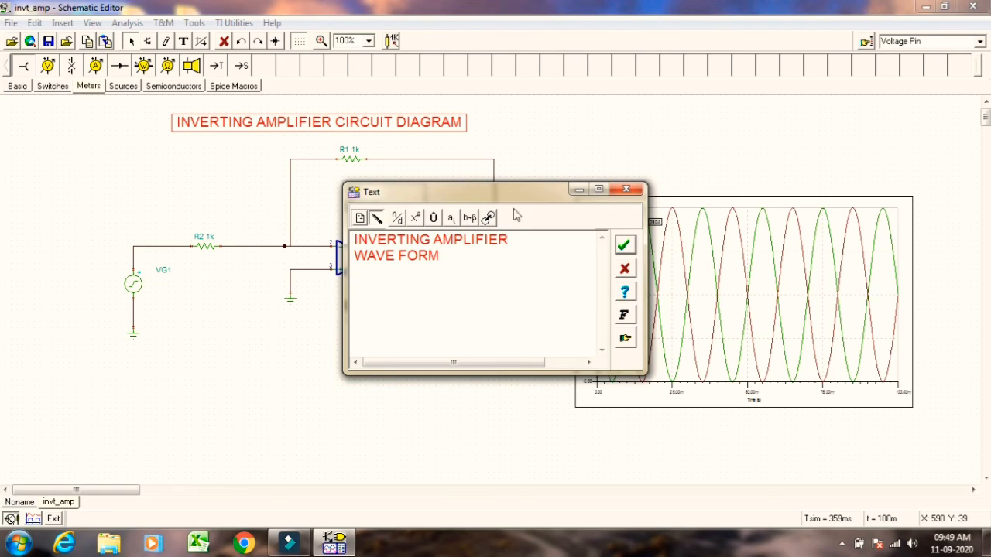
# Copy the edited title text, accept the edit, and paste the copy above the waveform diagram.
pyautogui.click(360, 219)
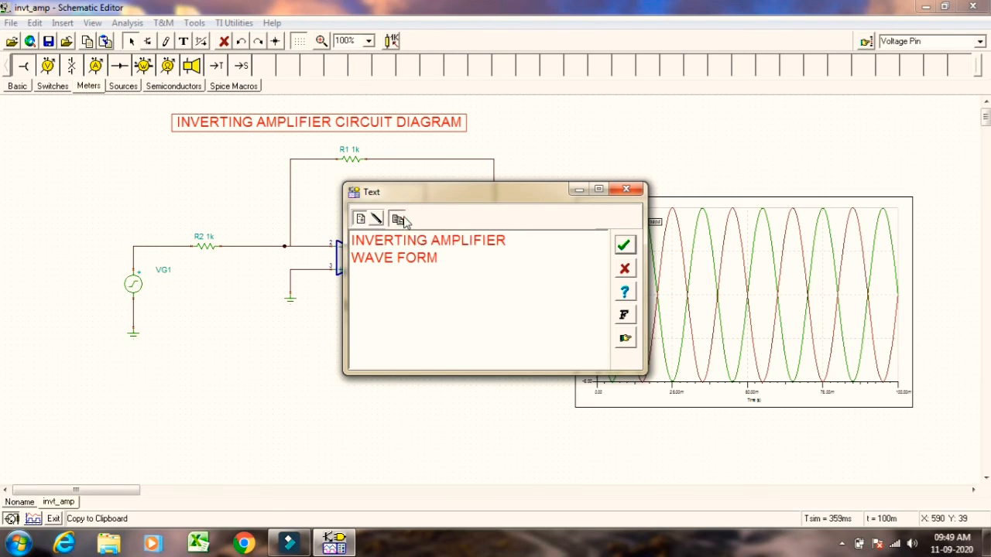
pyautogui.click(626, 247)
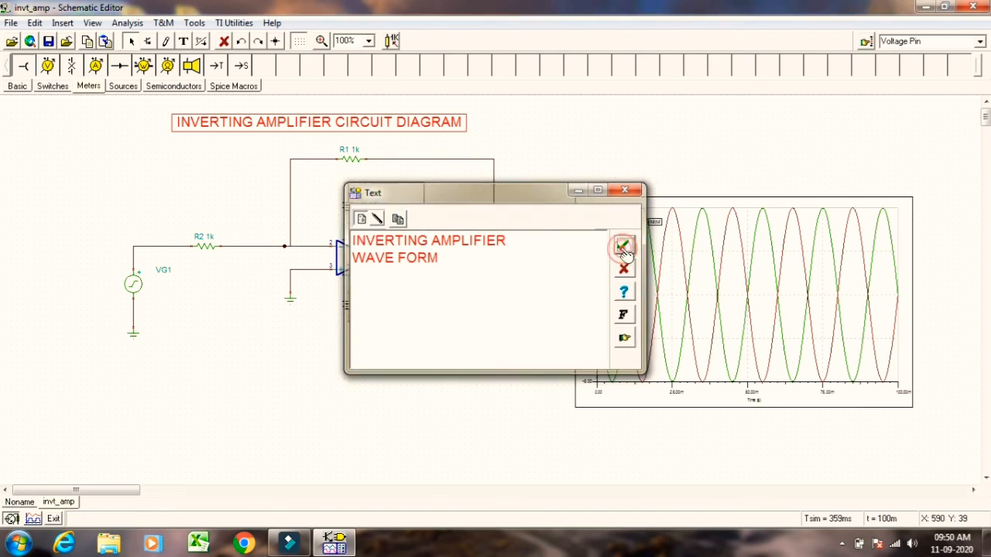
pyautogui.hotkey('ctrl', 'v')
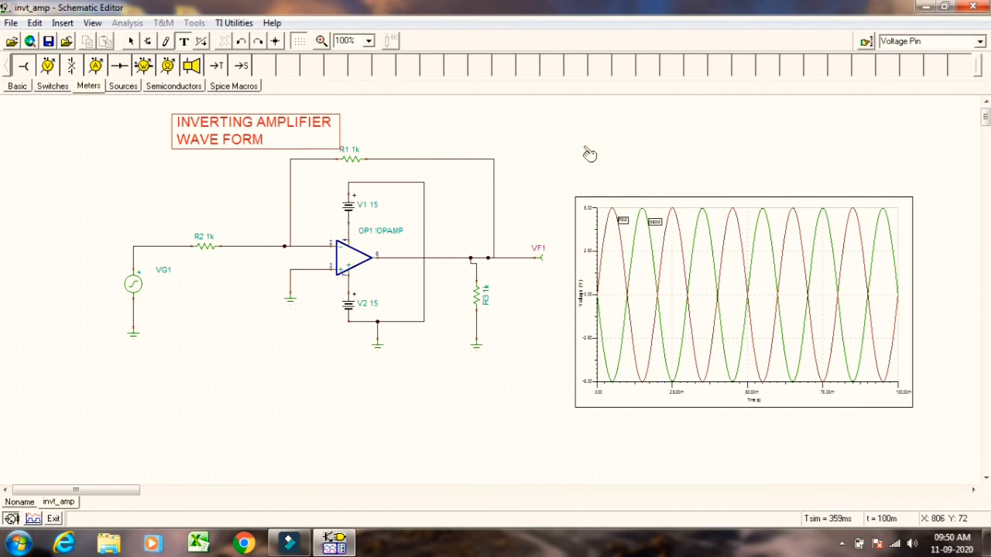
pyautogui.click(665, 129)
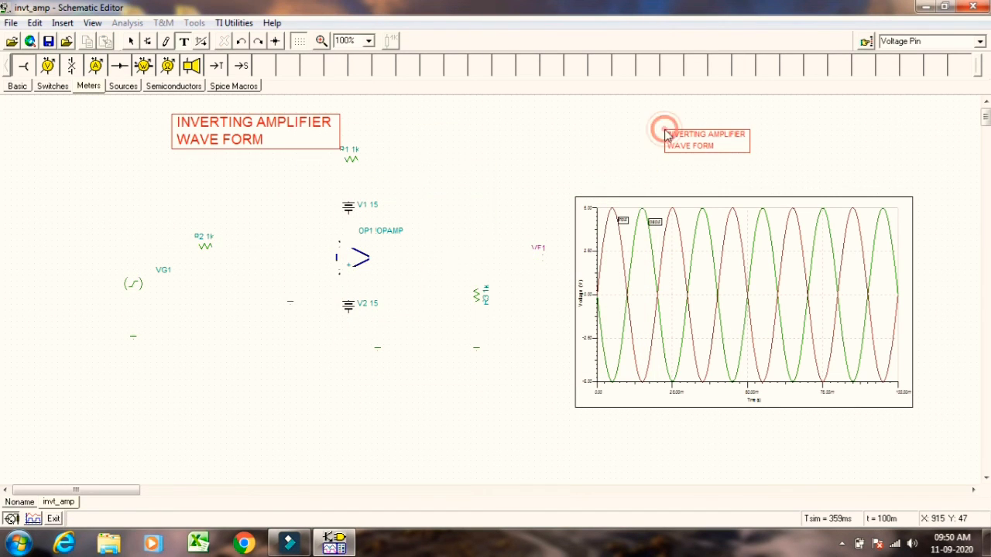
# Place the pasted title above the waveform diagram and set the font size of both its lines to 16.
pyautogui.click(708, 148)
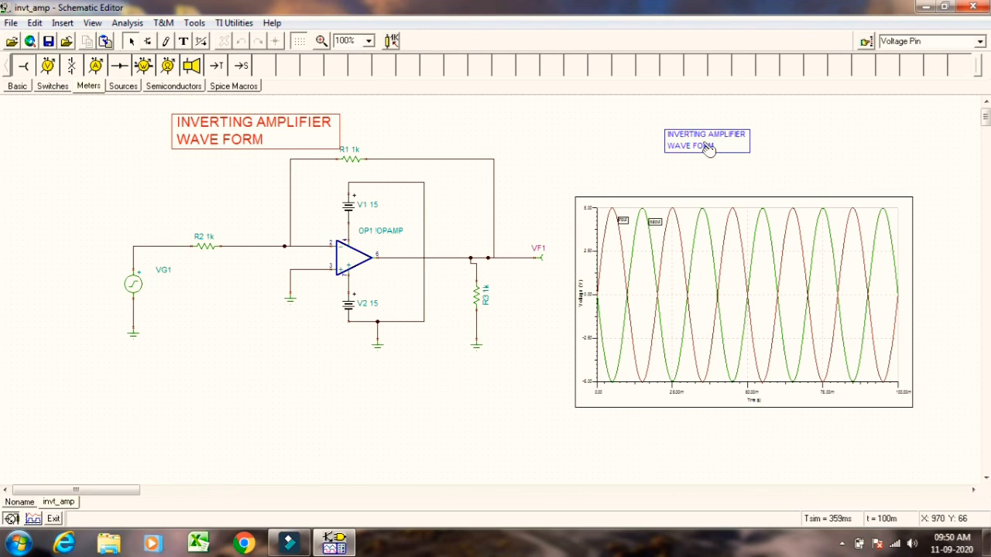
pyautogui.doubleClick(709, 149)
pyautogui.doubleClick(417, 247)
pyautogui.hotkey('shift', 'Up')
pyautogui.click(417, 248)
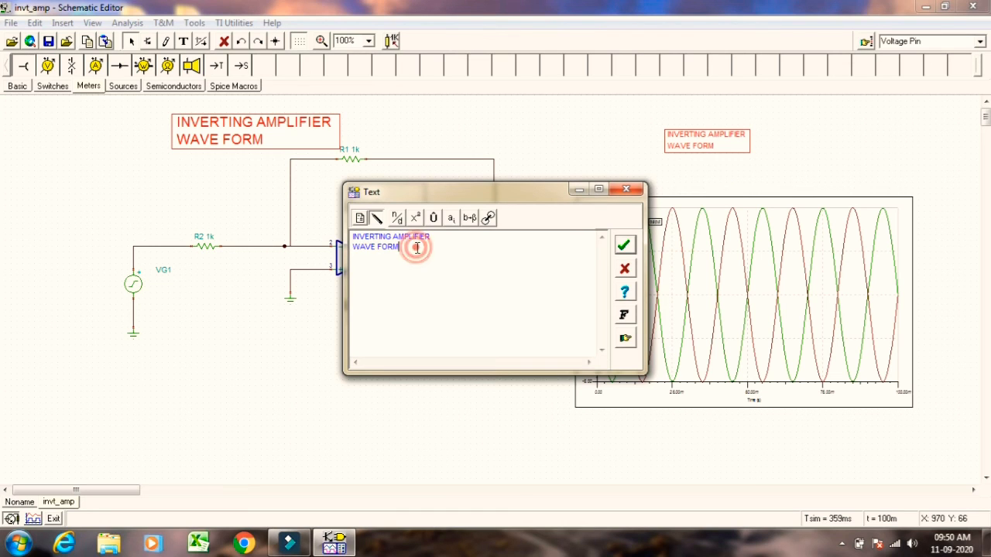
pyautogui.hotkey('shift', 'Up')
pyautogui.hotkey('shift', 'Left')
pyautogui.hotkey('shift', 'Left')
pyautogui.hotkey('shift', 'Left')
pyautogui.hotkey('shift', 'Left')
pyautogui.hotkey('shift', 'Left')
pyautogui.hotkey('shift', 'Left')
pyautogui.hotkey('shift', 'Left')
pyautogui.hotkey('shift', 'Left')
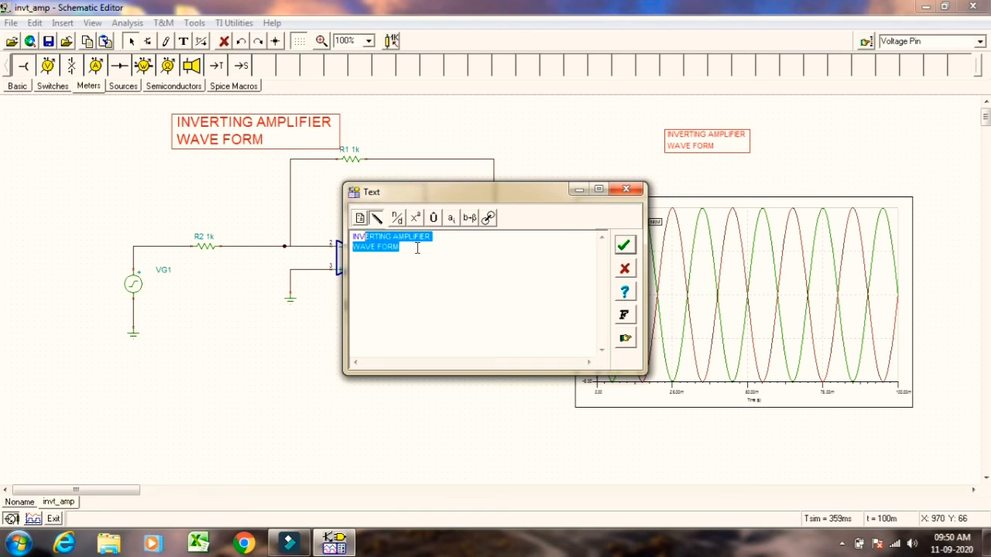
pyautogui.click(624, 315)
pyautogui.click(557, 217)
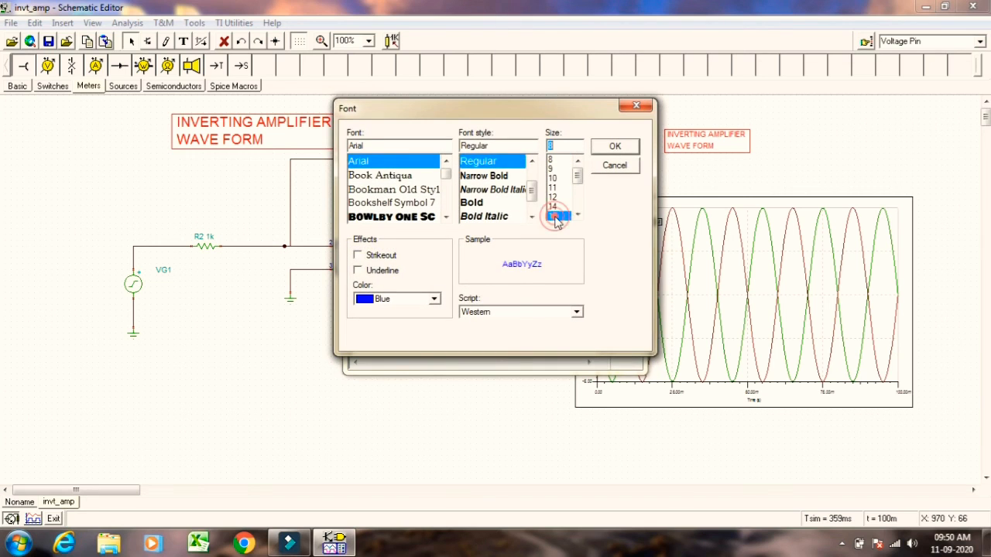
pyautogui.click(613, 149)
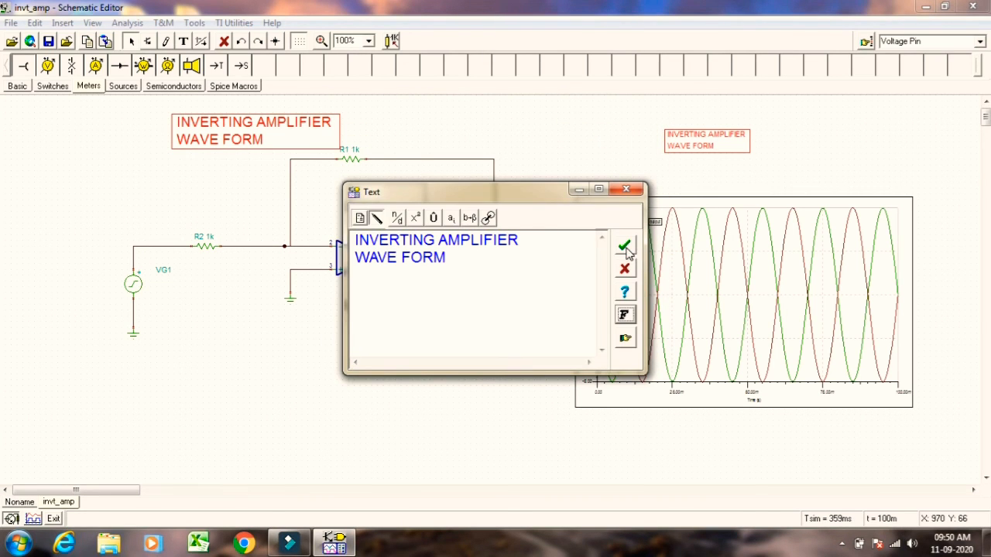
pyautogui.click(625, 247)
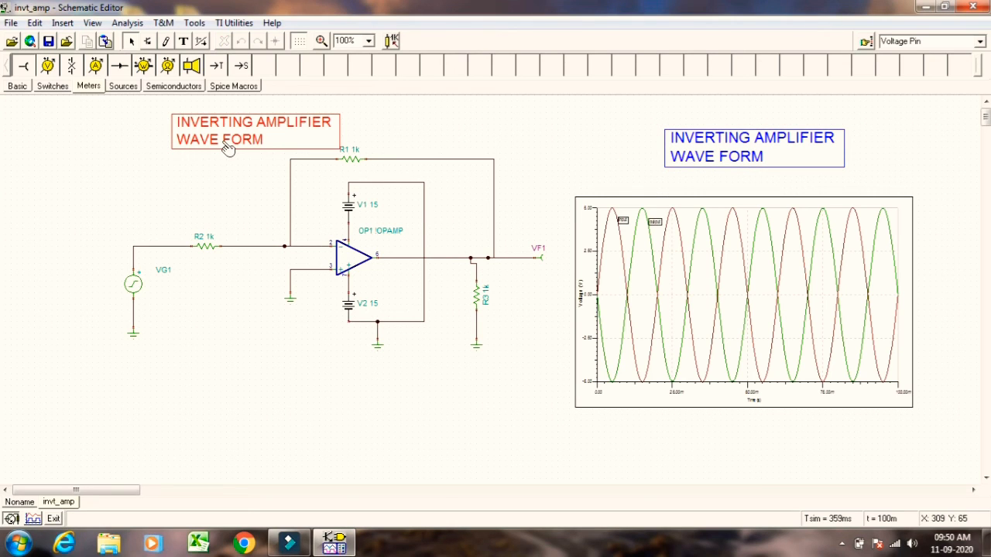
# Change the circuit title's second line from WAVE FORM to CIRCUIT DIAGRAM and move the title slightly left, clear of resistor R1.
pyautogui.doubleClick(227, 147)
pyautogui.click(449, 267)
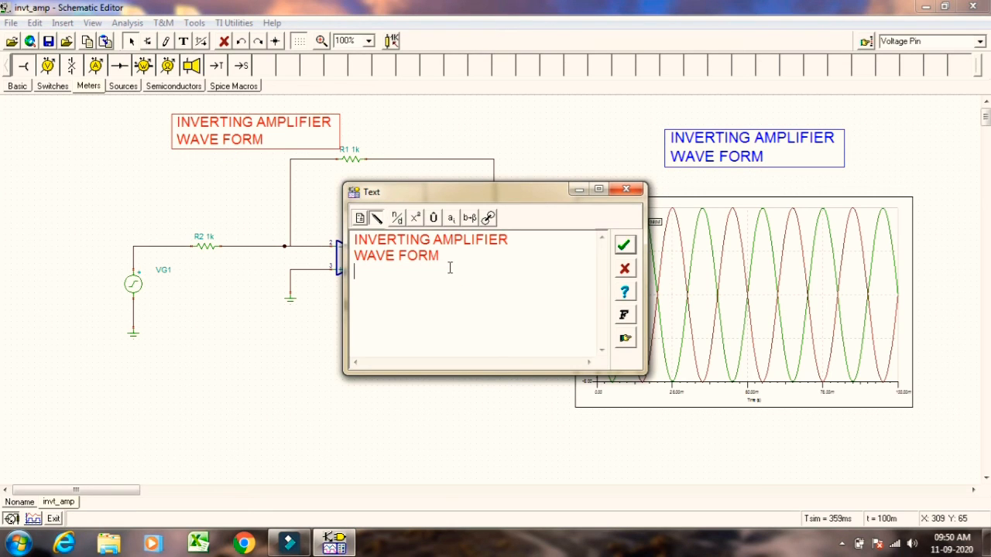
pyautogui.press('BackSpace')
pyautogui.press('BackSpace')
pyautogui.press('BackSpace')
pyautogui.press('BackSpace')
pyautogui.press('BackSpace')
pyautogui.press('BackSpace')
pyautogui.press('BackSpace')
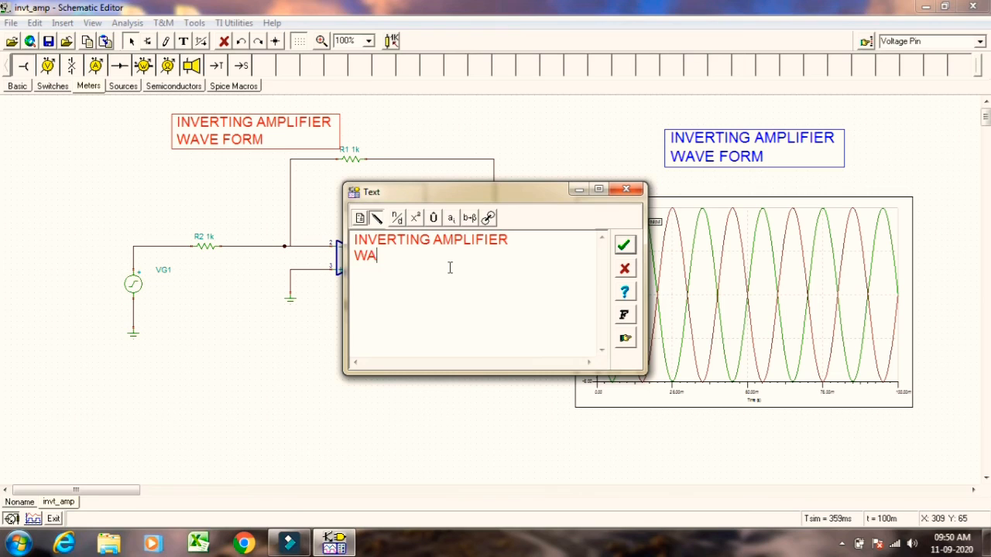
pyautogui.write('CIRCUIT DIAGRAM')
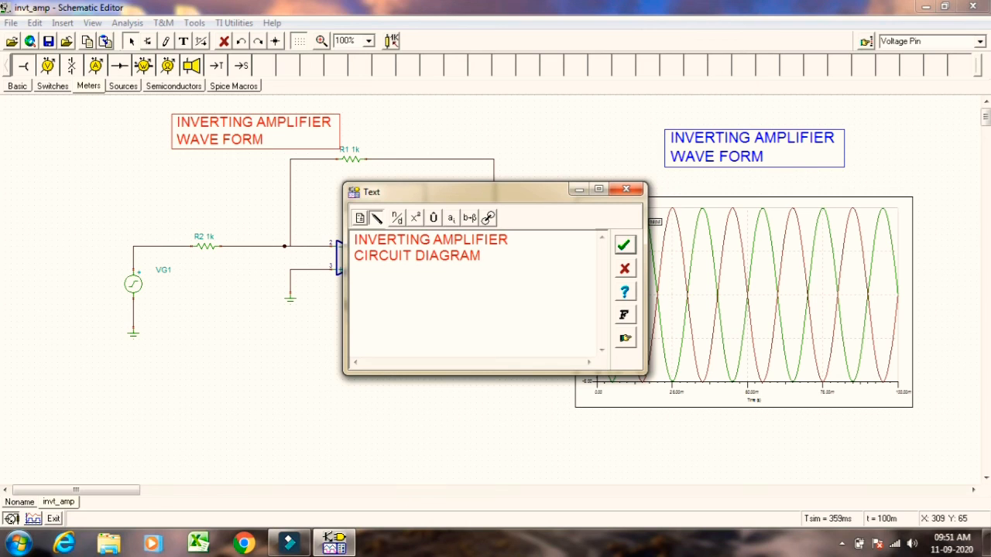
pyautogui.click(624, 244)
pyautogui.click(409, 420)
pyautogui.click(301, 384)
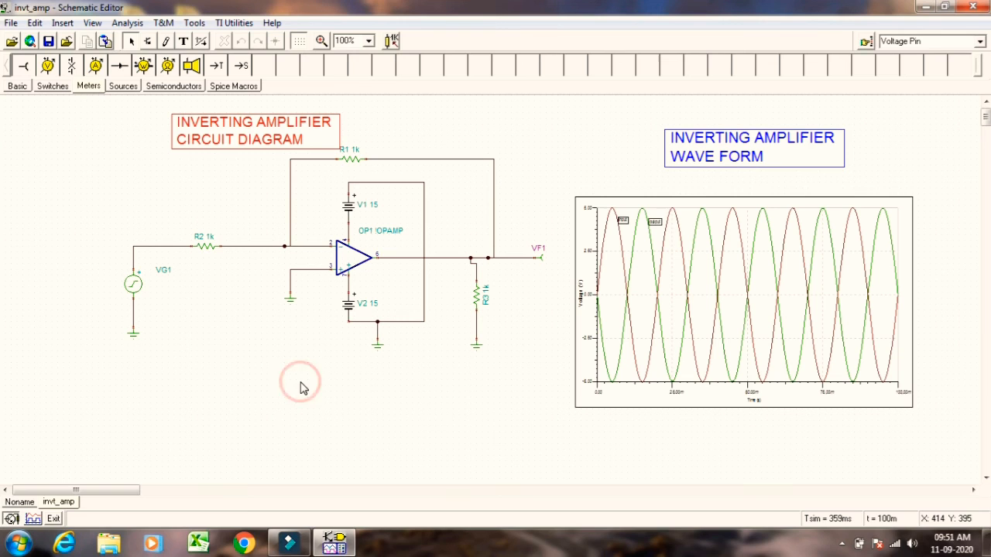
pyautogui.moveTo(295, 128); pyautogui.dragTo(262, 125)
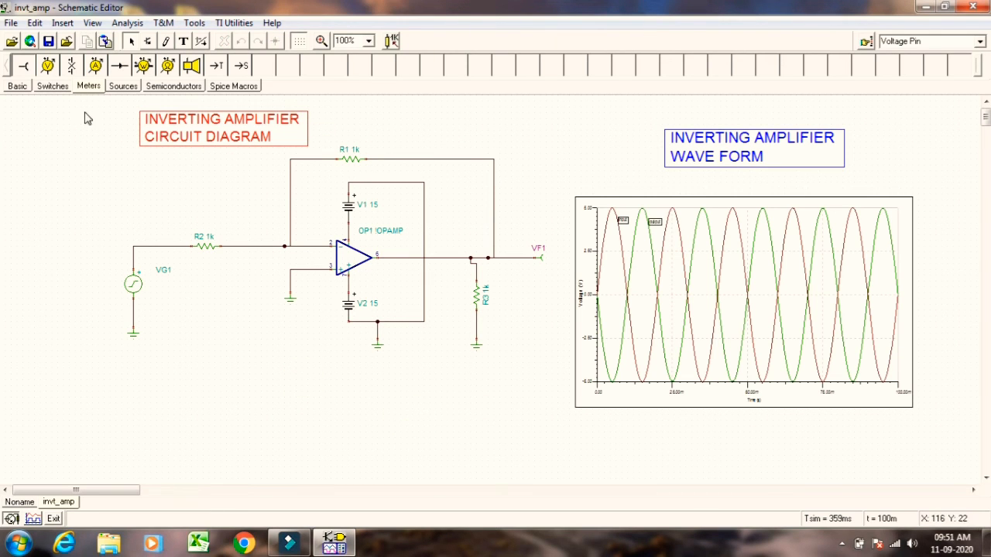
# Select and copy the whole inverting amplifier circuit together with its title.
pyautogui.click(83, 87)
pyautogui.click(93, 108)
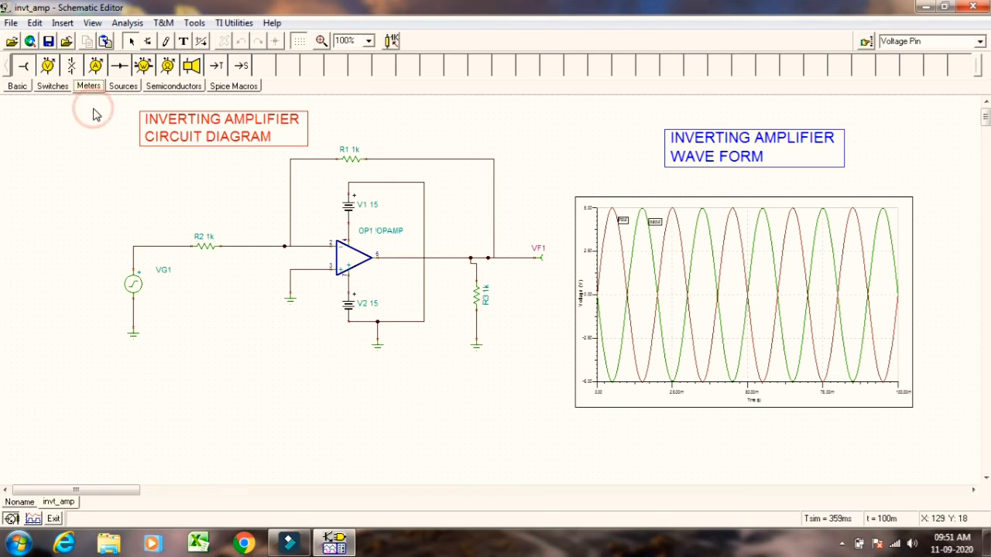
pyautogui.moveTo(93, 103); pyautogui.dragTo(118, 218)
pyautogui.moveTo(101, 104); pyautogui.dragTo(554, 398)
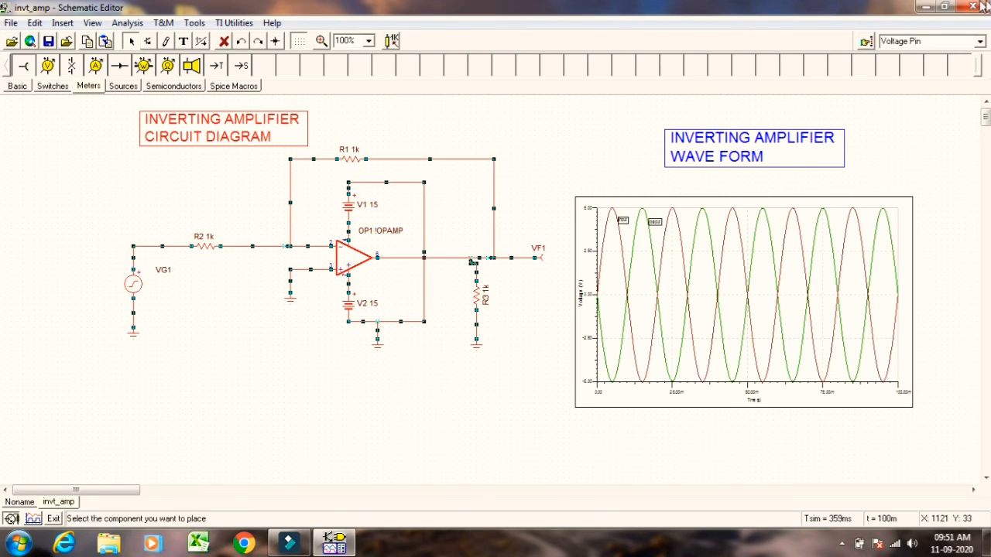
# Minimize the schematic editor and open the non_inv document from the desktop in Word.
pyautogui.click(925, 7)
pyautogui.click(675, 183)
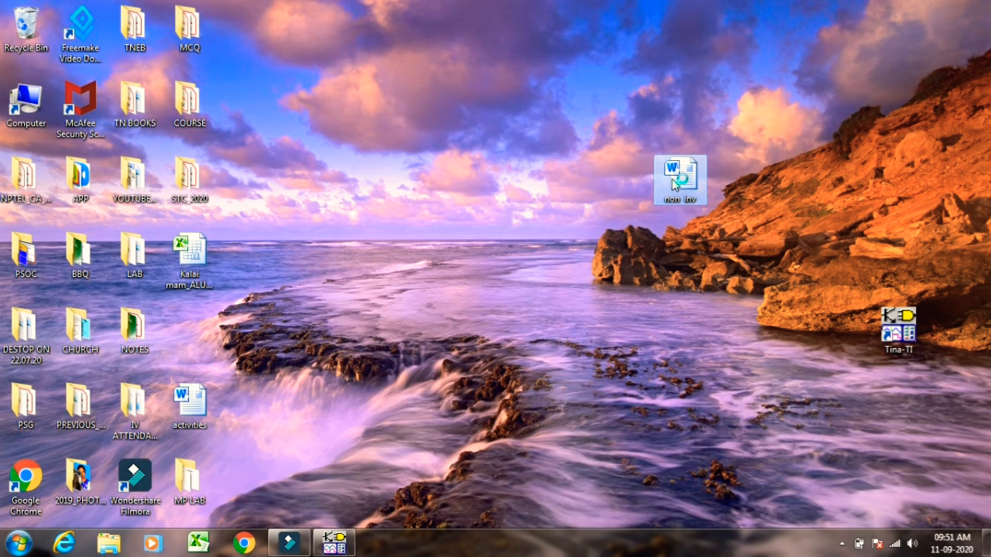
pyautogui.doubleClick(674, 182)
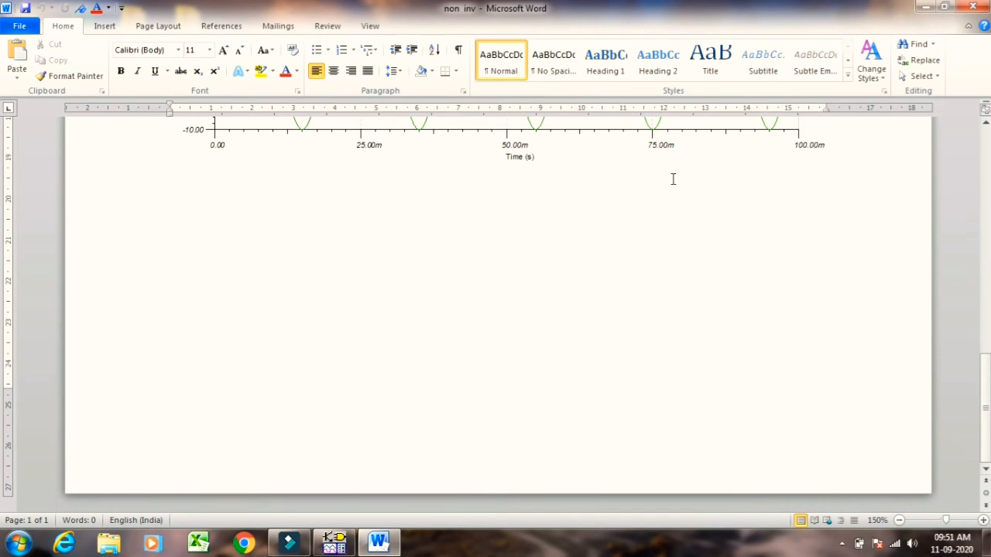
# Insert blank lines below the existing graph to reach a new page, paste the copied circuit diagram, and start a new line after it.
pyautogui.press('Return')
pyautogui.press('Return')
pyautogui.press('Return')
pyautogui.press('Return')
pyautogui.press('Return')
pyautogui.press('Return')
pyautogui.press('Return')
pyautogui.press('Return')
pyautogui.press('Return')
pyautogui.press('Return')
pyautogui.press('Return')
pyautogui.press('Return')
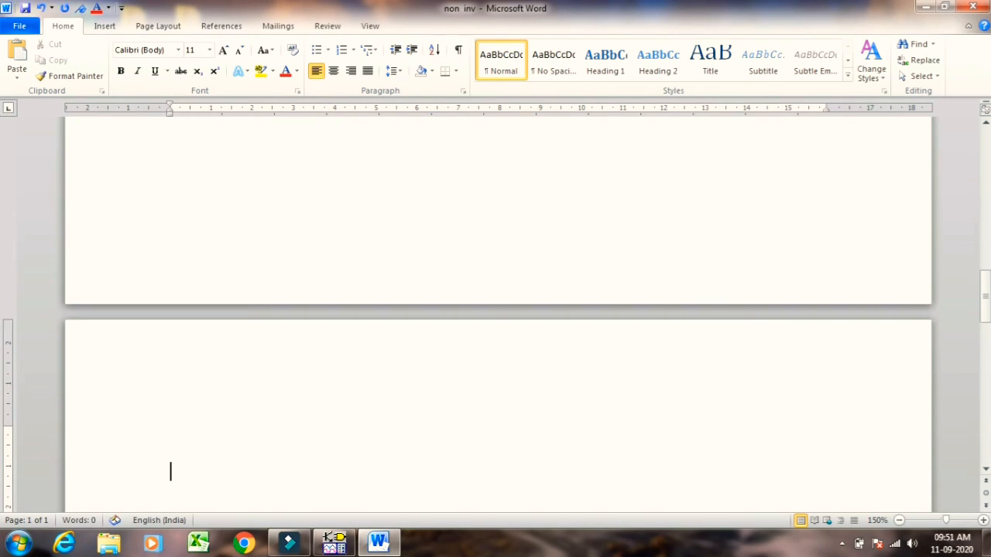
pyautogui.hotkey('ctrl', 'v')
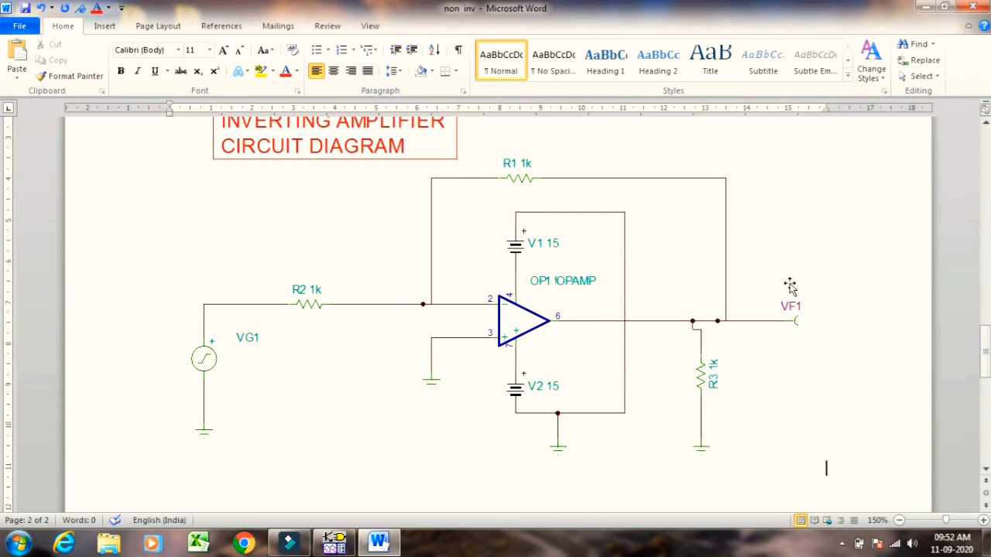
pyautogui.click(985, 122)
pyautogui.press('Return')
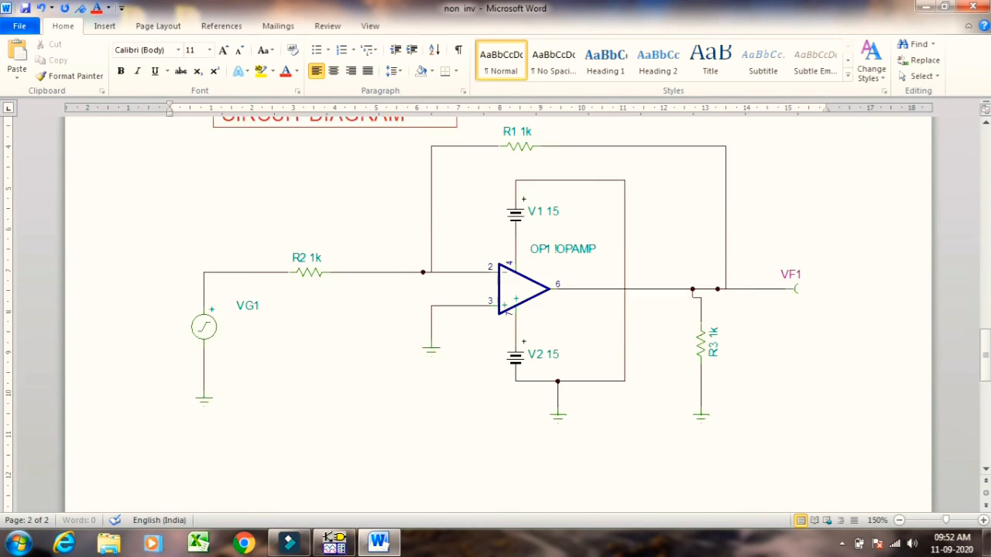
# Switch to the schematic editor, copy the waveform diagram with its title, and paste both into the Word document after the circuit.
pyautogui.click(333, 545)
pyautogui.click(467, 445)
pyautogui.moveTo(545, 113); pyautogui.dragTo(938, 437)
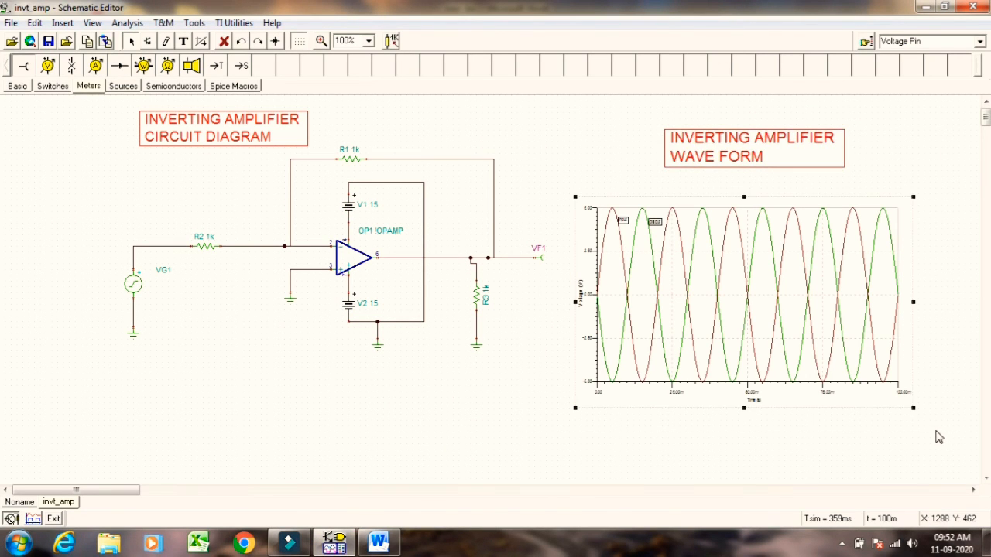
pyautogui.click(377, 545)
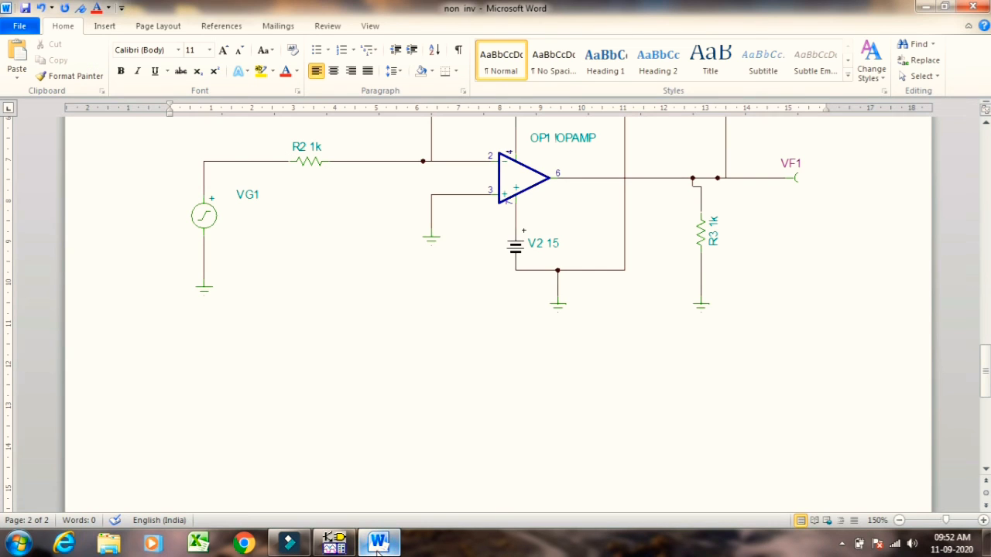
pyautogui.hotkey('ctrl', 'v')
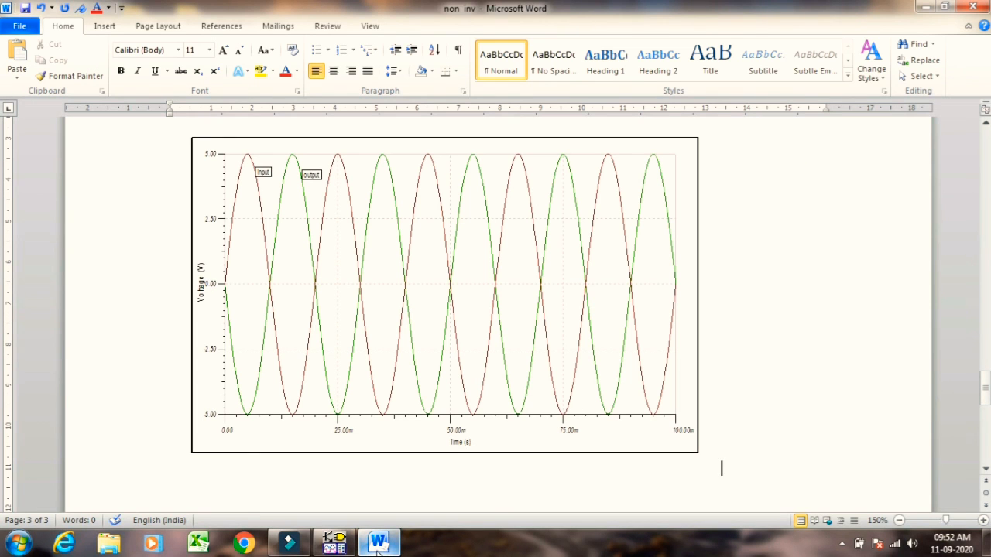
# Below the waveform diagram, write the output formula V0= -Rf/Ri and the substitution = -1/1 on separate lines.
pyautogui.press('Return')
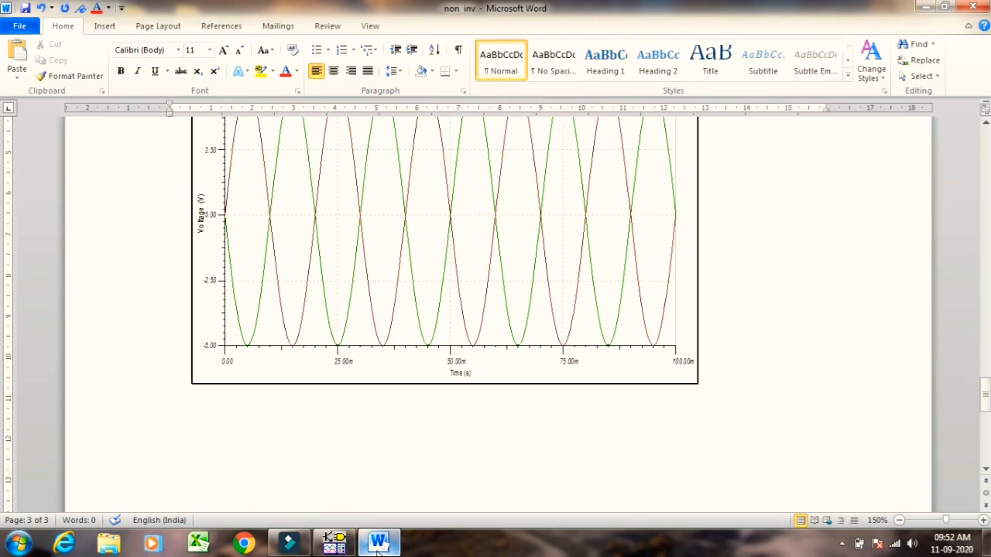
pyautogui.press('Return')
pyautogui.write('V')
pyautogui.press('BackSpace')
pyautogui.write('V')
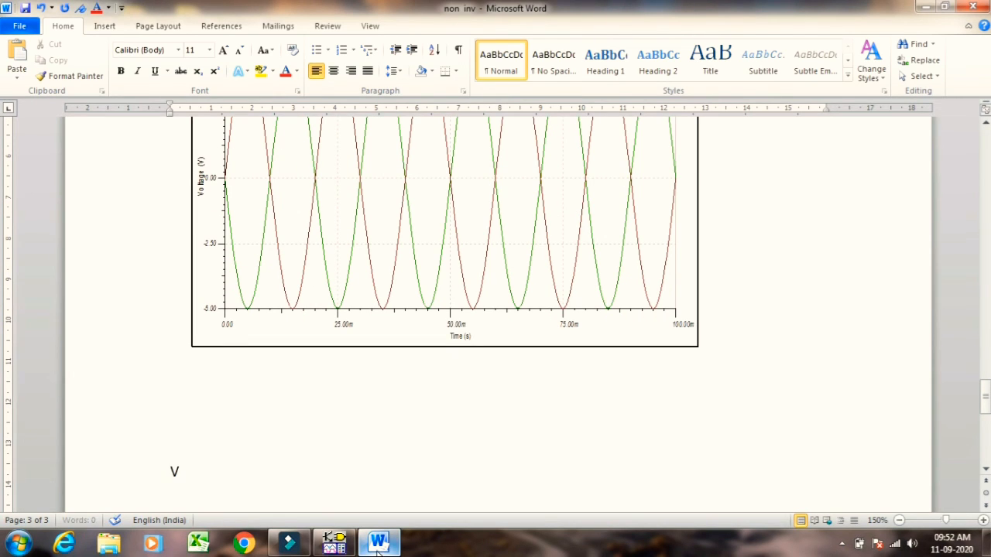
pyautogui.write('0= -Rf/Ri')
pyautogui.press('Return')
pyautogui.write('= -1')
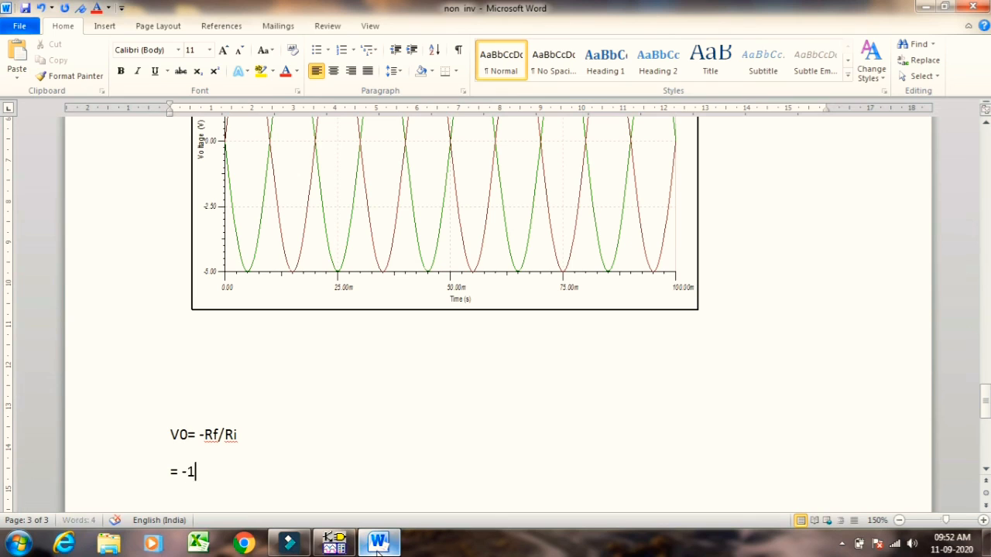
pyautogui.write('/1')
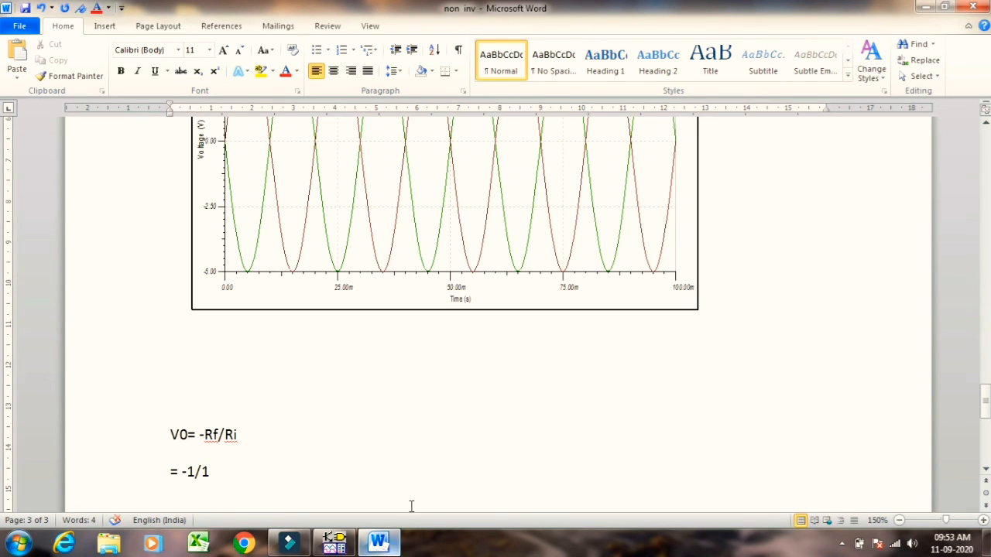
# Put the ratios in both formula lines in parentheses and multiply by Vi, giving V0= (-Rf/Ri) Vi and = (-1/1) Vi.
pyautogui.click(267, 438)
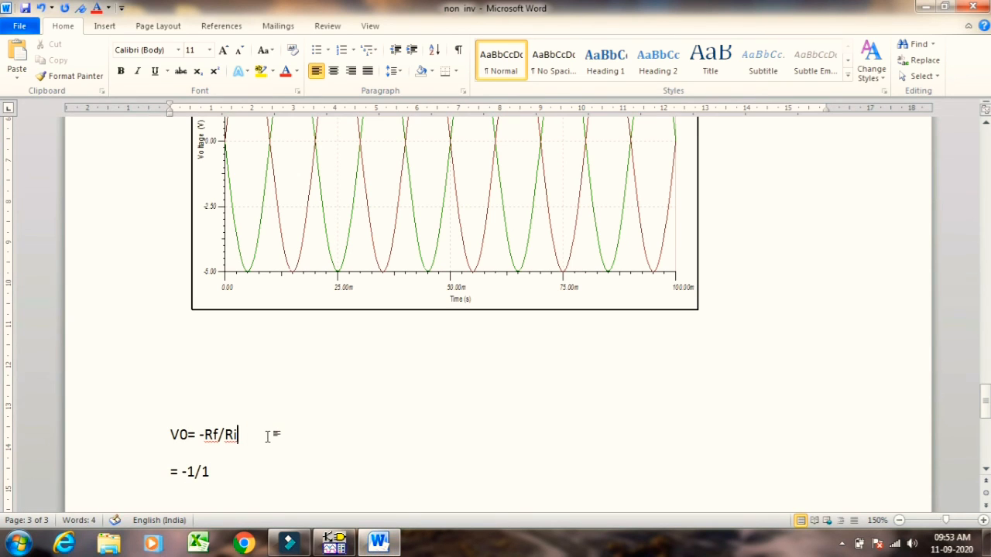
pyautogui.click(200, 434)
pyautogui.write('(')
pyautogui.click(274, 437)
pyautogui.write('Vi')
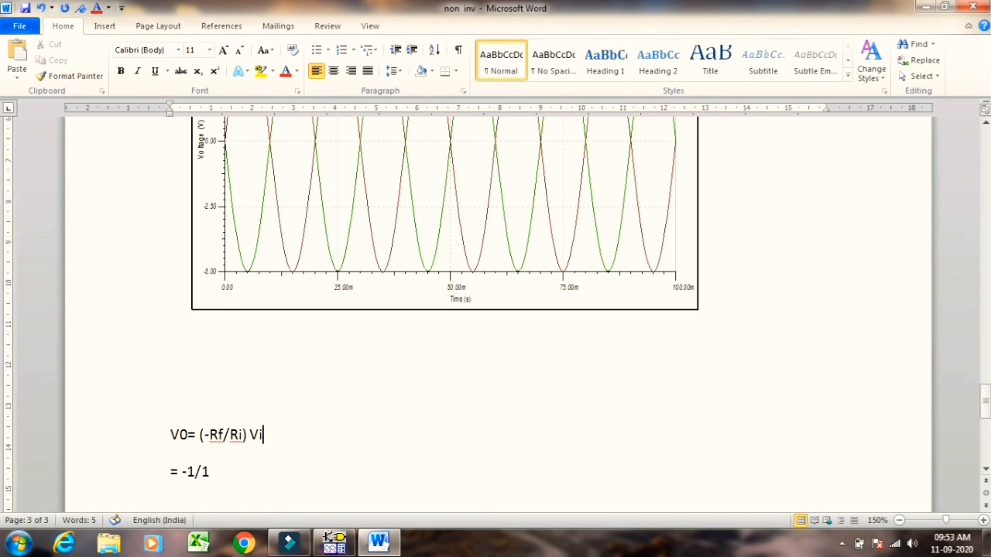
pyautogui.click(181, 473)
pyautogui.write('(')
pyautogui.write(' Vi')
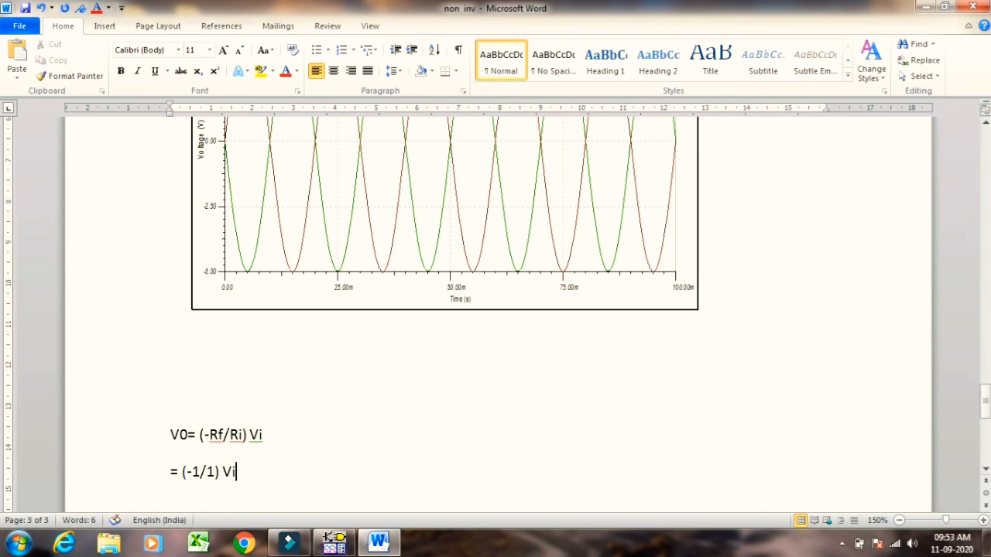
# Complete the calculation with the lines =-Vi, If Vin=5V, and V0= -5V.
pyautogui.press('Return')
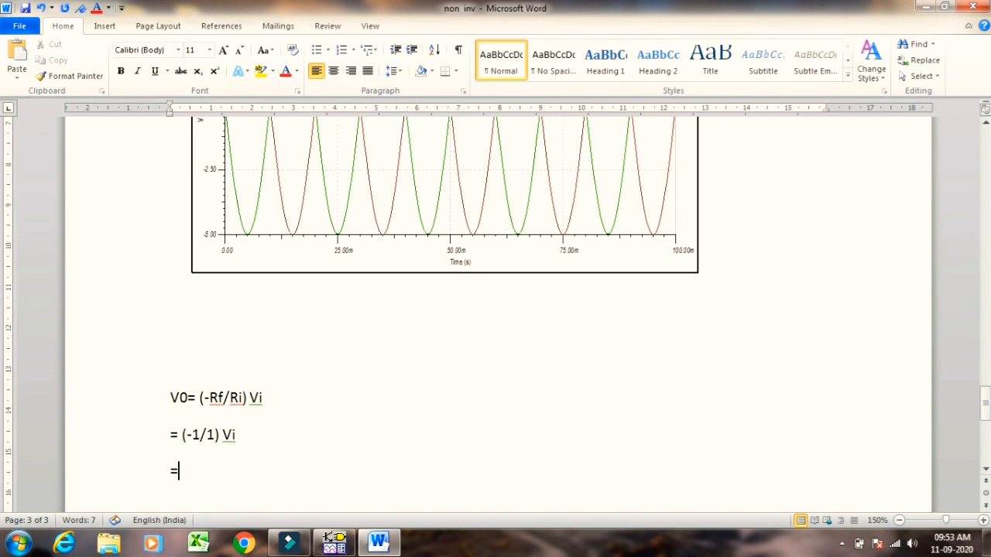
pyautogui.write('=-Vi')
pyautogui.press('Return')
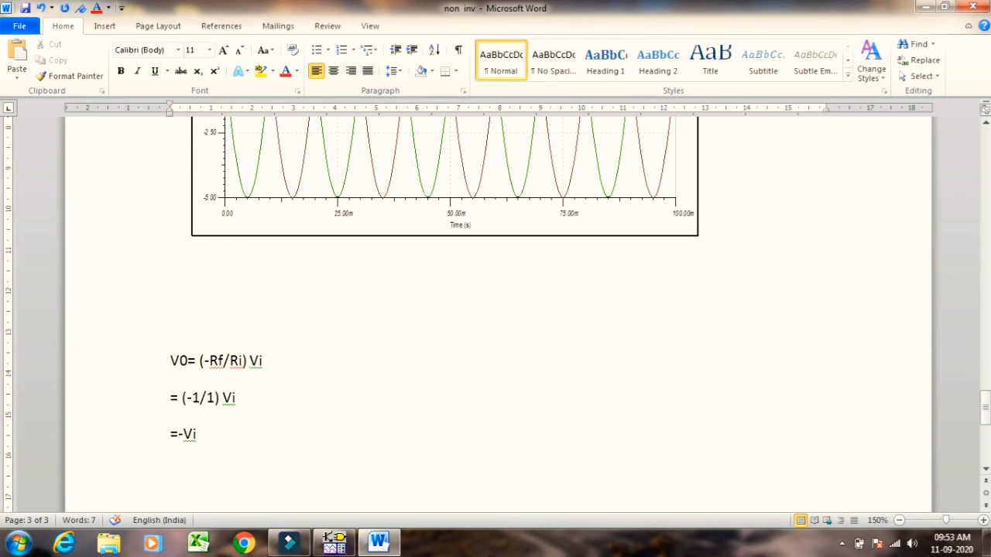
pyautogui.write('If v')
pyautogui.write('Vin=')
pyautogui.write('5V')
pyautogui.press('Return')
pyautogui.write('v')
pyautogui.press('BackSpace')
pyautogui.write('V0=')
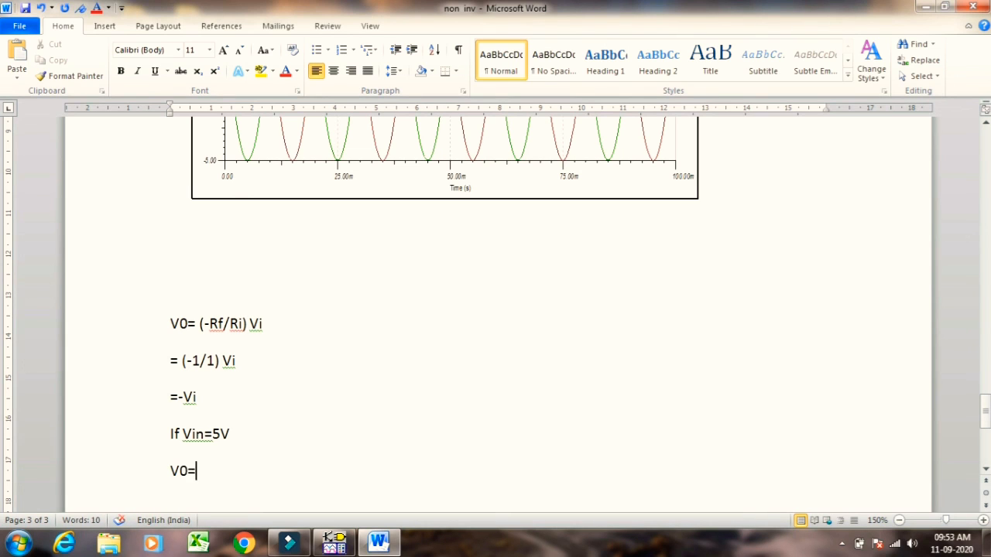
pyautogui.write(' -5V')
# Review the waveform in the document, switch to the TR result window in TINA-TI, and highlight the output and input curves to compare their peaks.
pyautogui.click(984, 128)
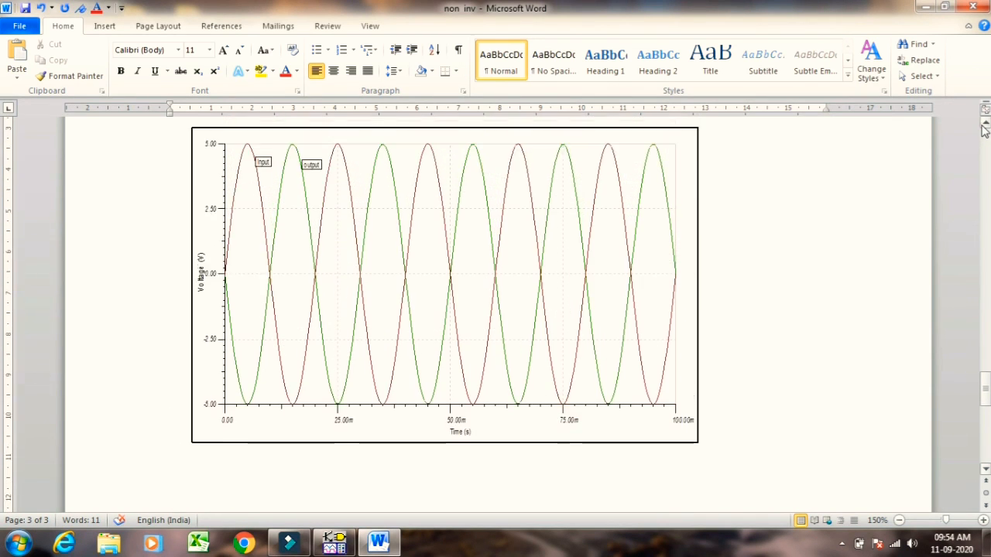
pyautogui.click(338, 542)
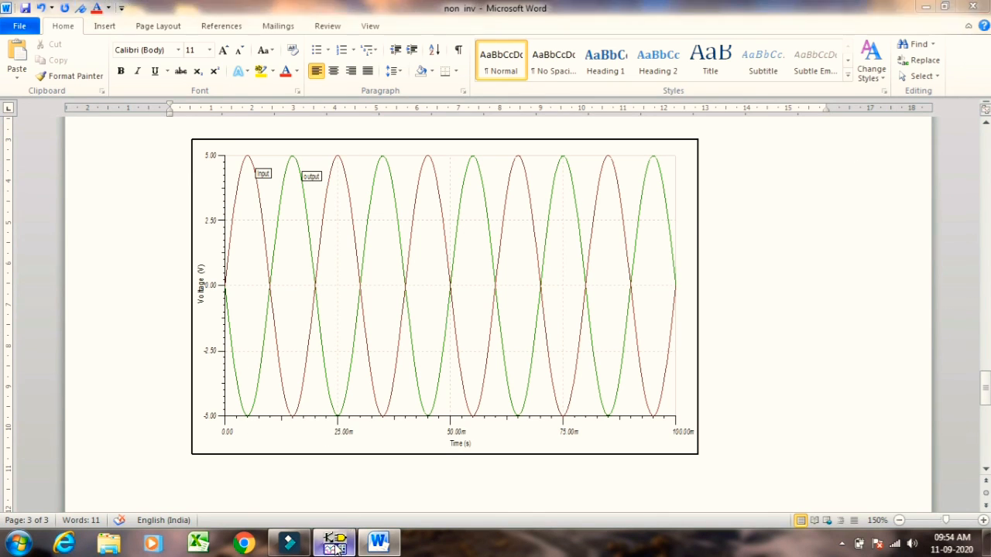
pyautogui.click(31, 518)
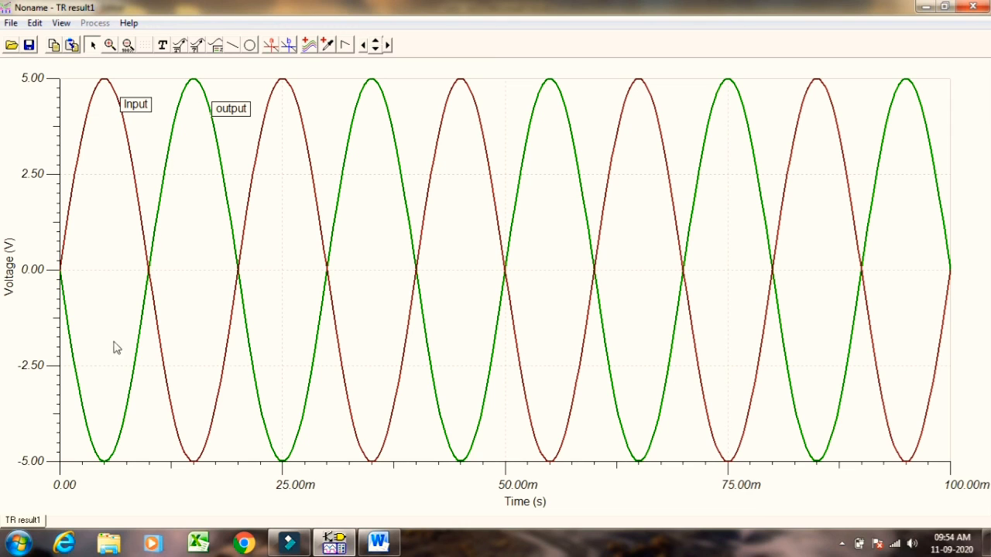
pyautogui.click(99, 461)
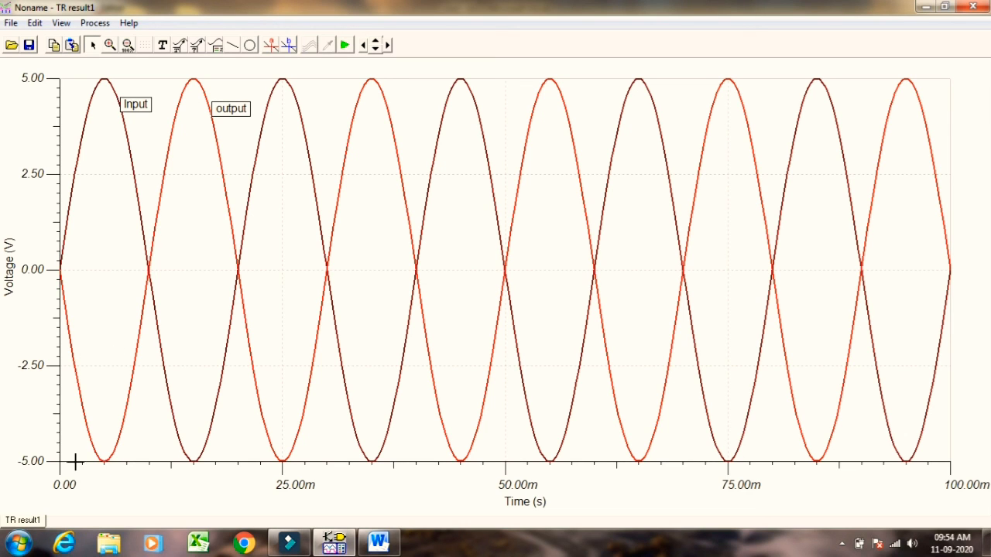
pyautogui.click(102, 80)
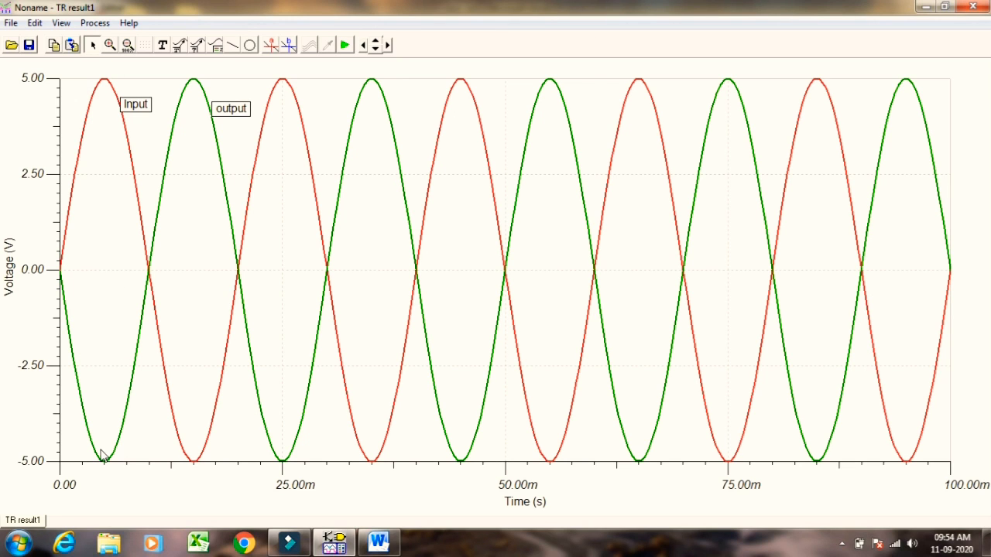